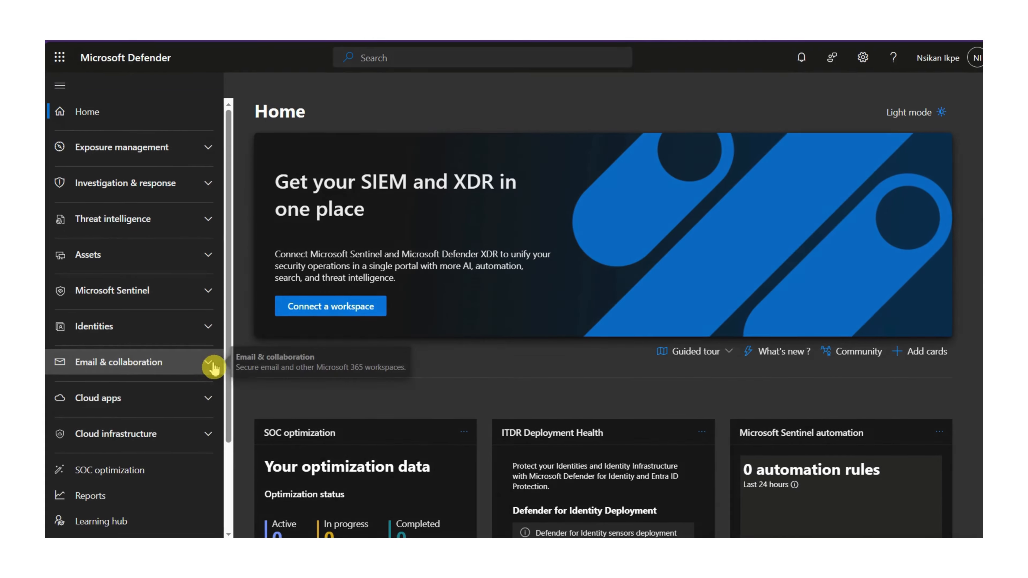
# Go to Email & collaboration > Policies & rules > Threat policies > Safe Attachments and start a new policy.
pyautogui.click(202, 375)
pyautogui.scroll(-5, 202, 379)
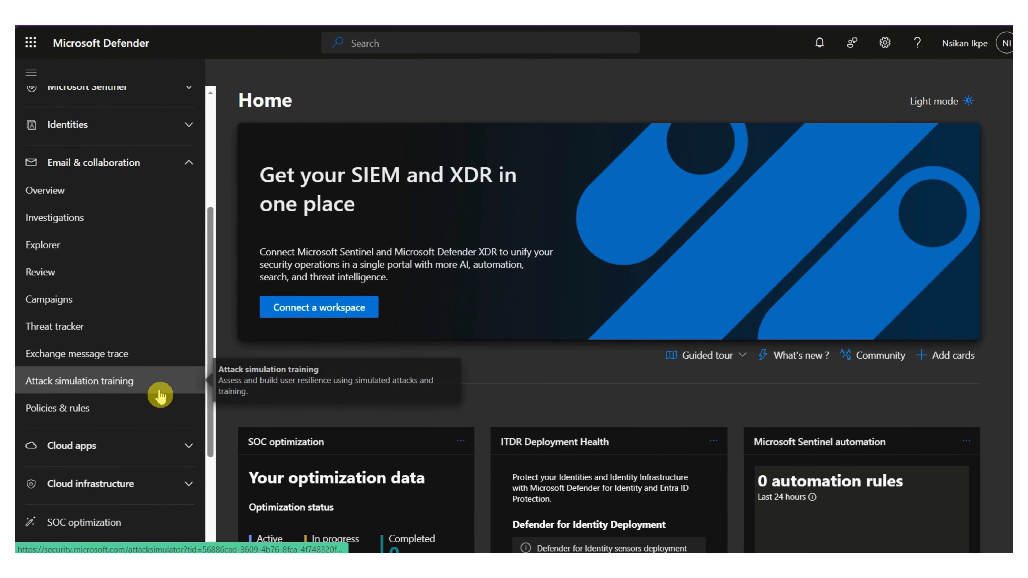
pyautogui.scroll(3, 81, 364)
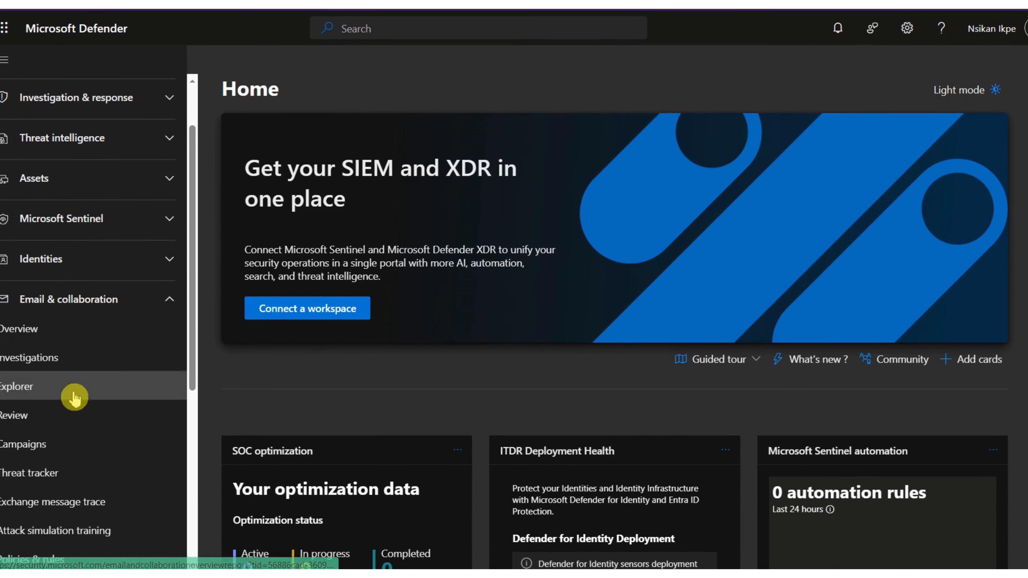
pyautogui.scroll(-4, 96, 460)
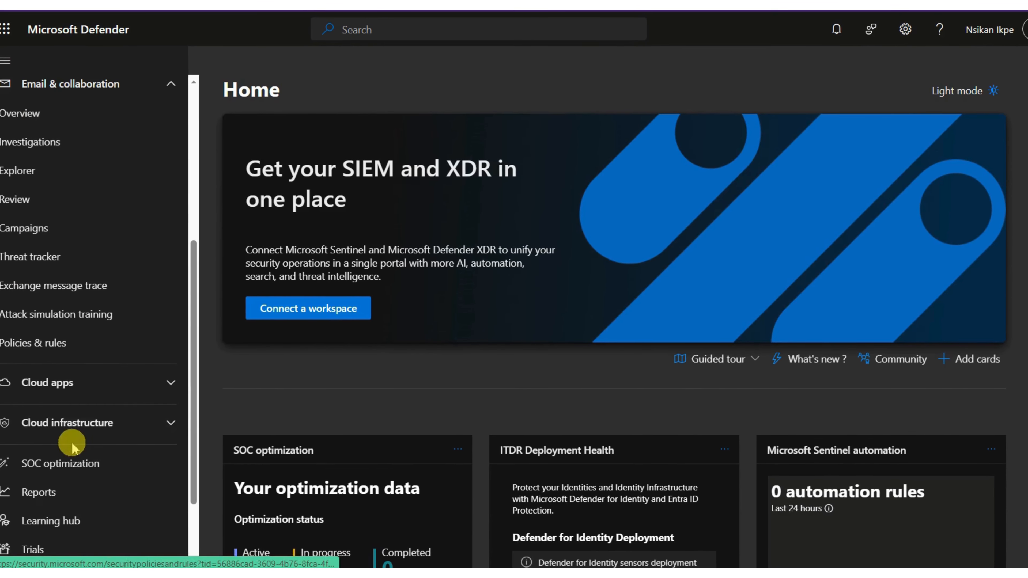
pyautogui.click(47, 354)
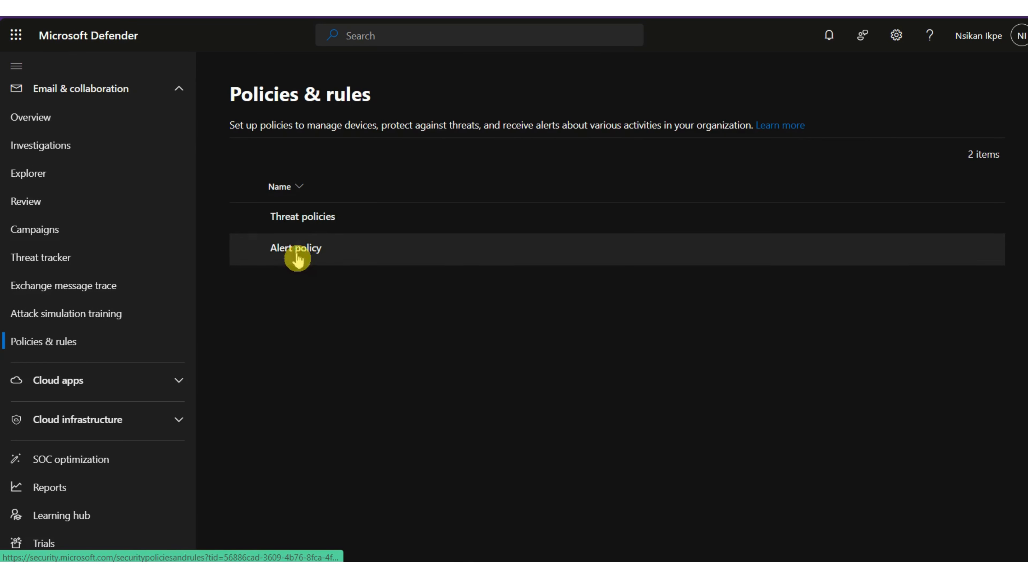
pyautogui.click(299, 220)
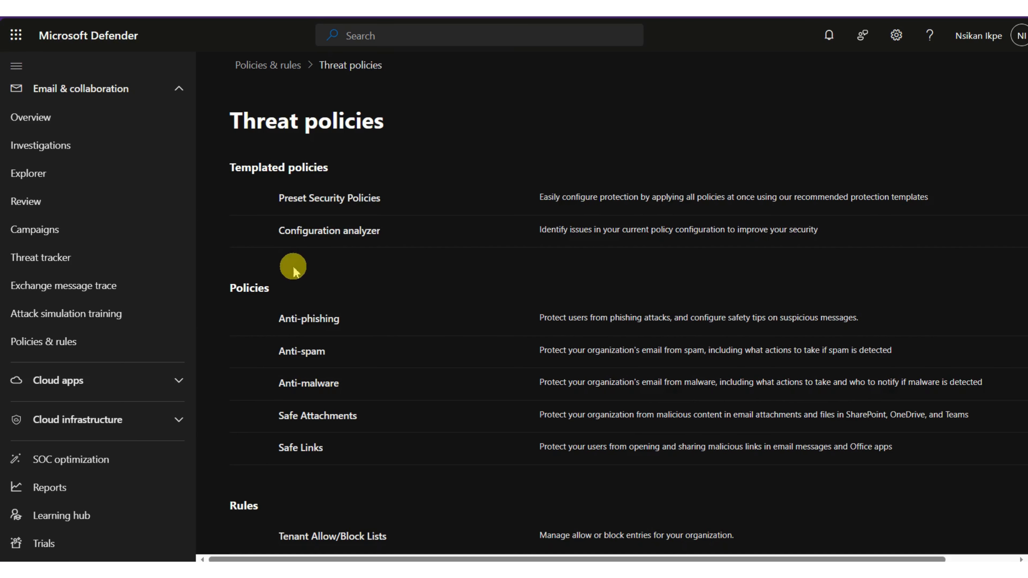
pyautogui.click(302, 415)
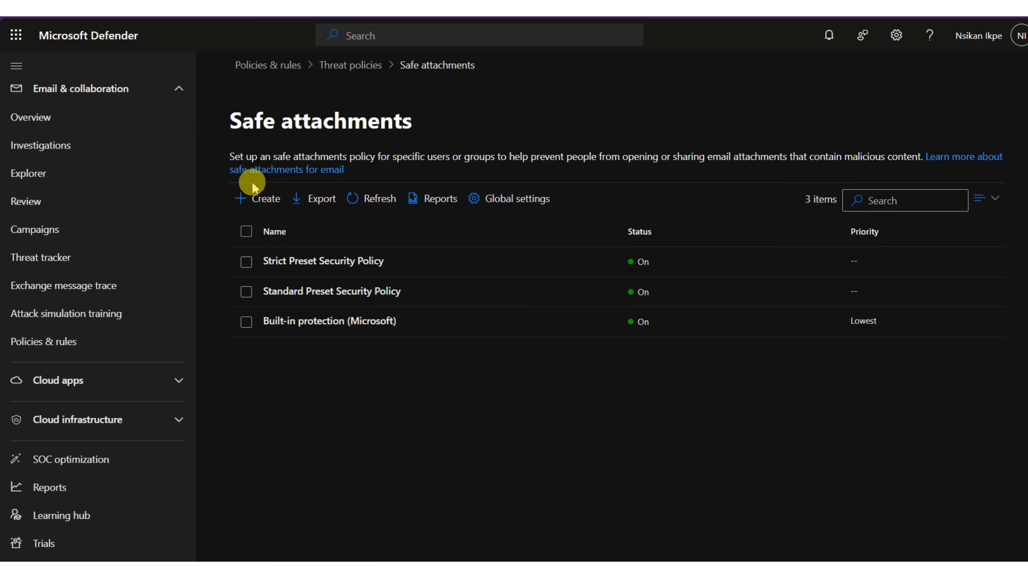
pyautogui.click(251, 206)
# Name the policy 'Gracetonlaity Safe Attachment' and continue to the Users and domains step.
pyautogui.click(349, 197)
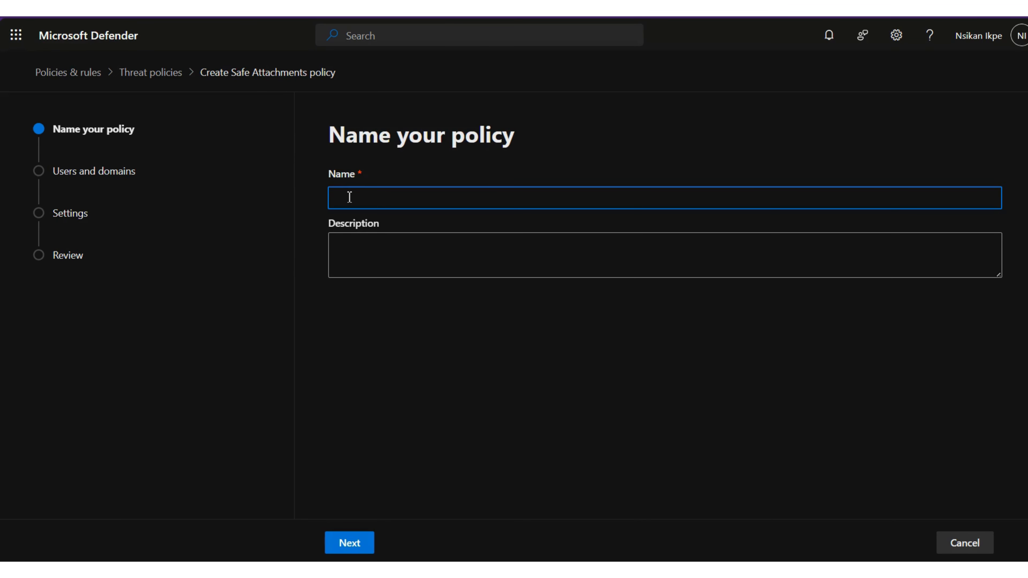
pyautogui.write('Gracetonlaity Safe Attachment')
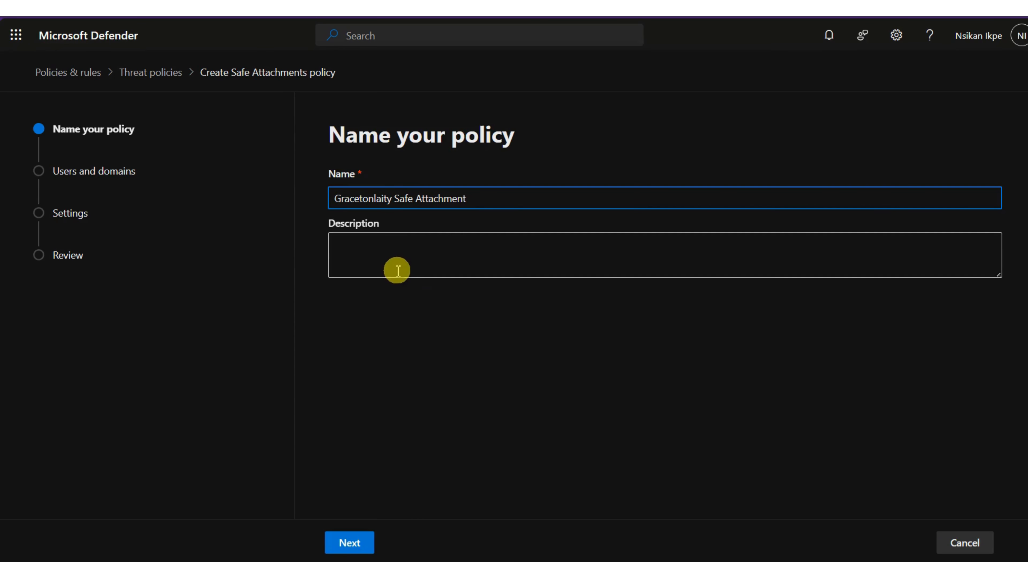
pyautogui.click(353, 544)
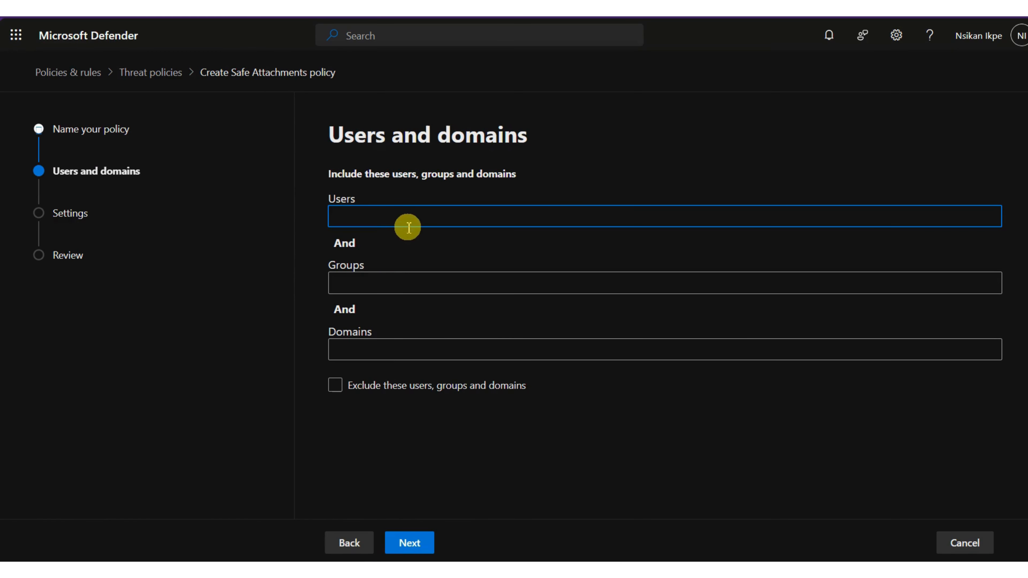
# Add three matching user accounts from the suggestions to the policy's included Users.
pyautogui.click(408, 216)
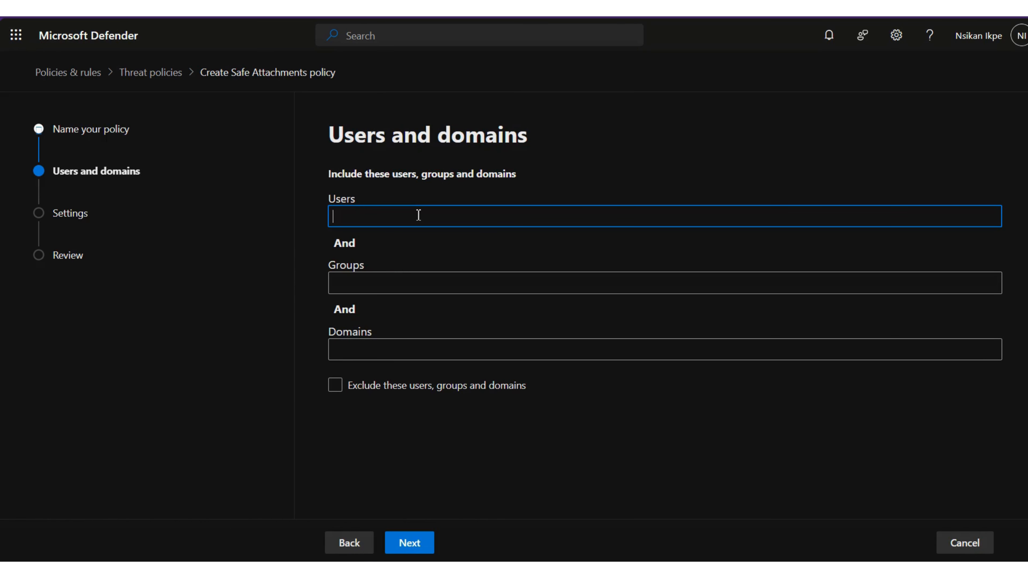
pyautogui.write('nsika')
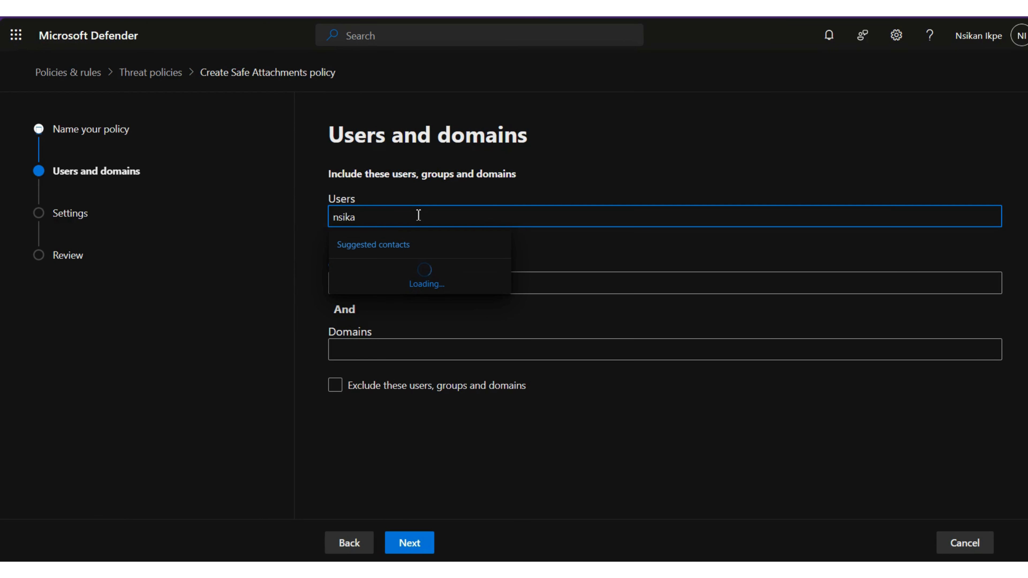
pyautogui.write('n')
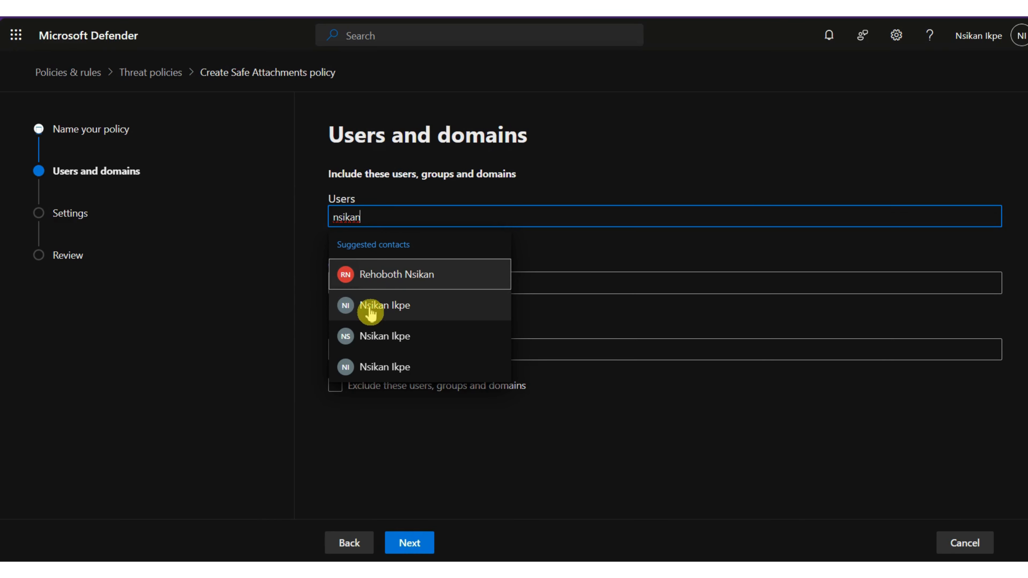
pyautogui.click(391, 306)
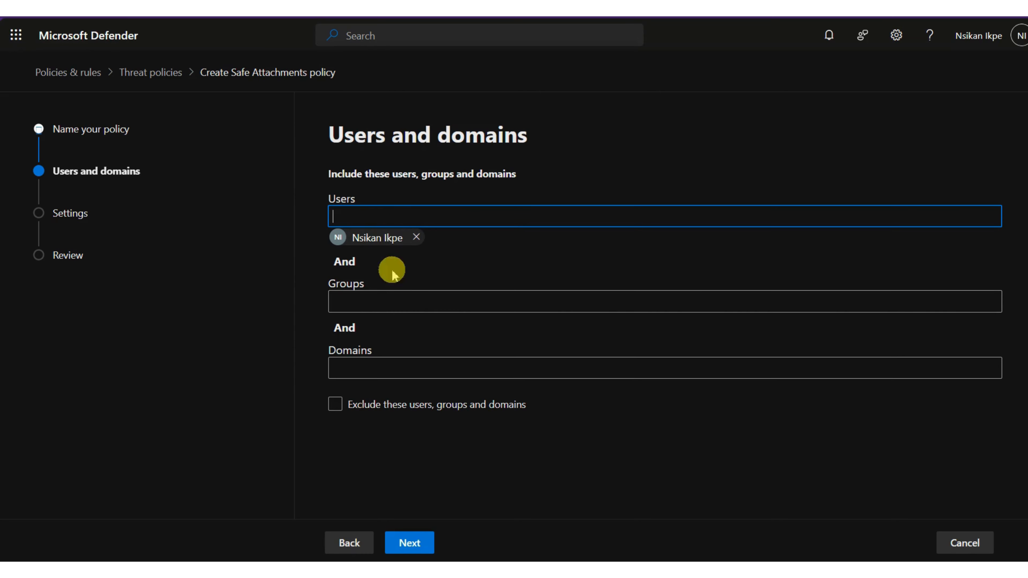
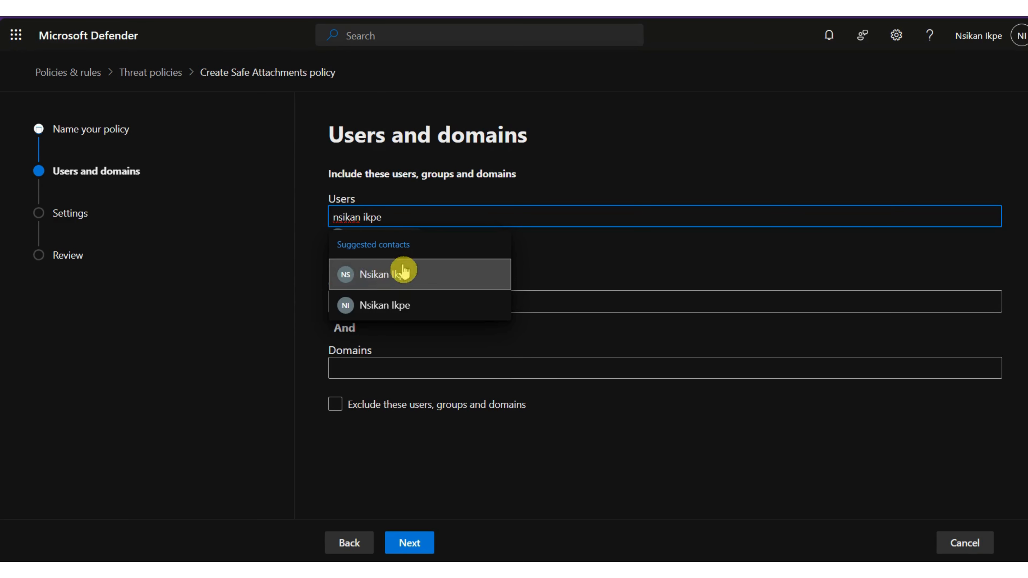
pyautogui.click(387, 307)
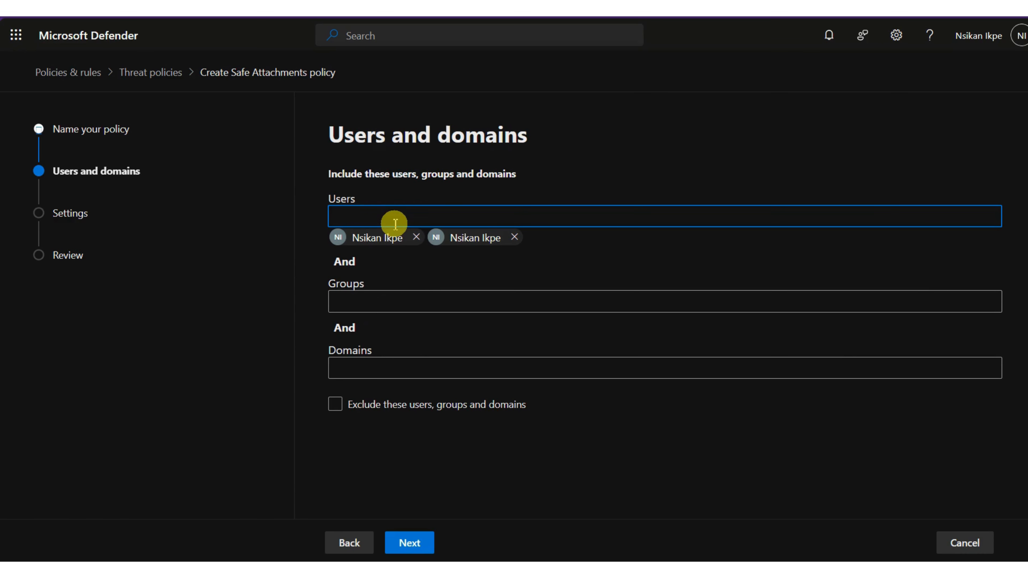
pyautogui.write('nsikan')
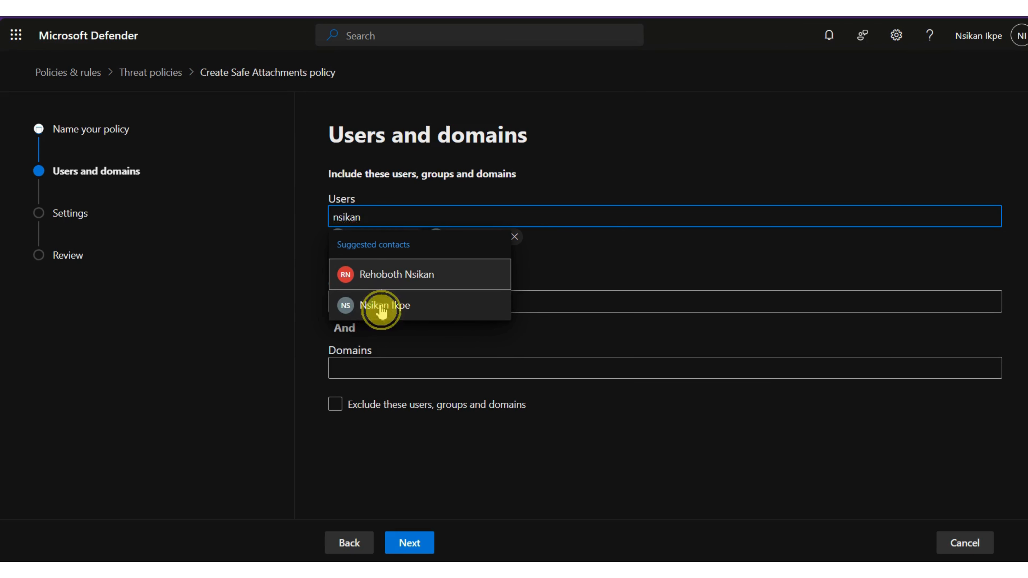
pyautogui.click(381, 307)
pyautogui.click(432, 302)
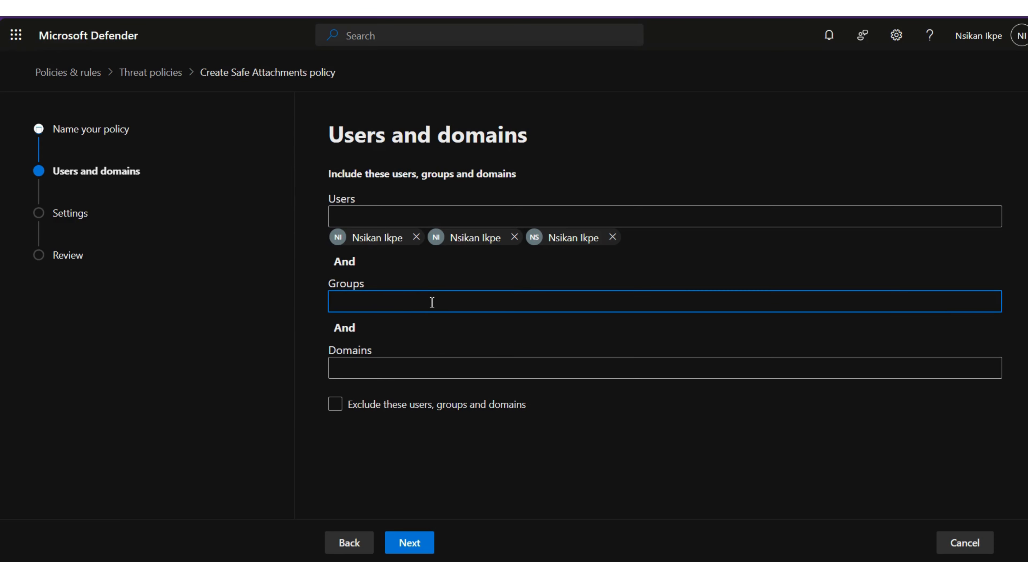
# Add the HR Updates group to the policy's included Groups.
pyautogui.write('hr')
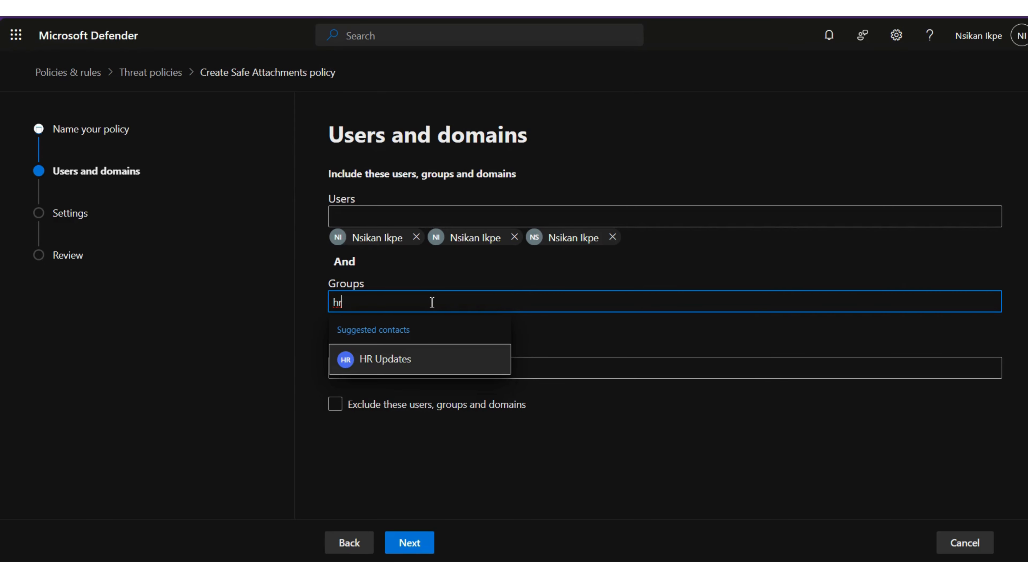
pyautogui.click(427, 357)
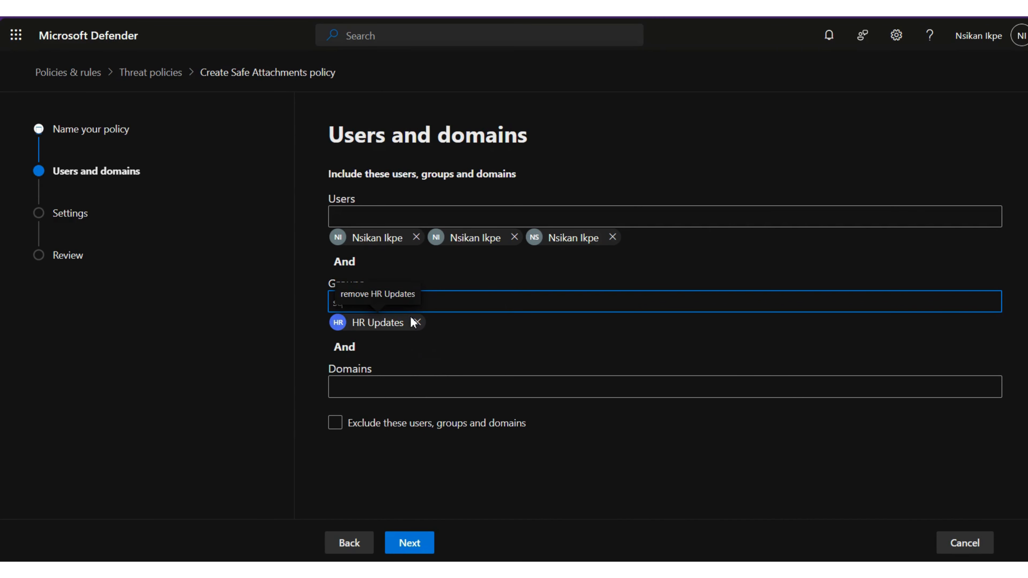
pyautogui.write('secu')
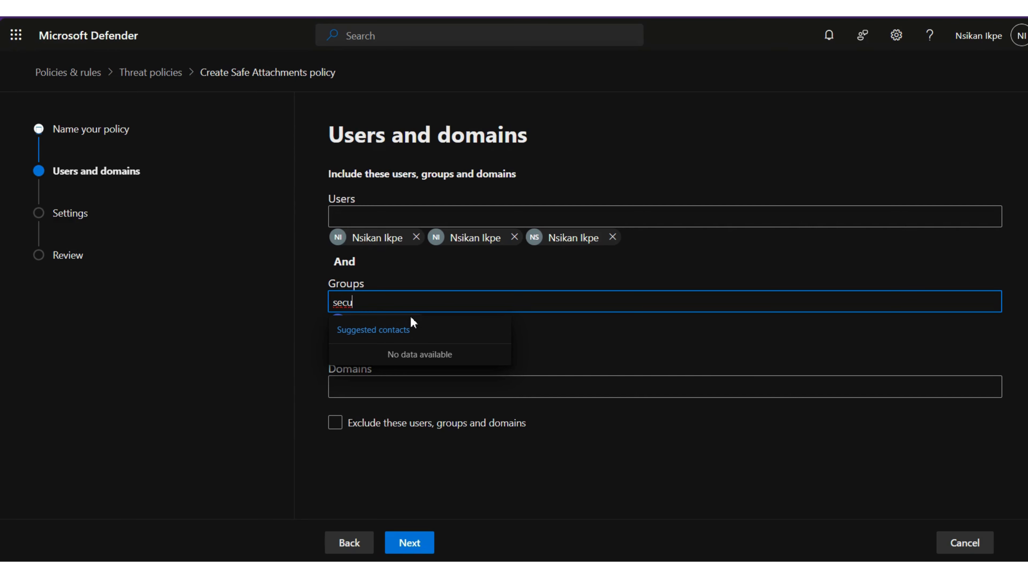
pyautogui.press('BackSpace')
pyautogui.press('BackSpace')
pyautogui.press('BackSpace')
pyautogui.press('BackSpace')
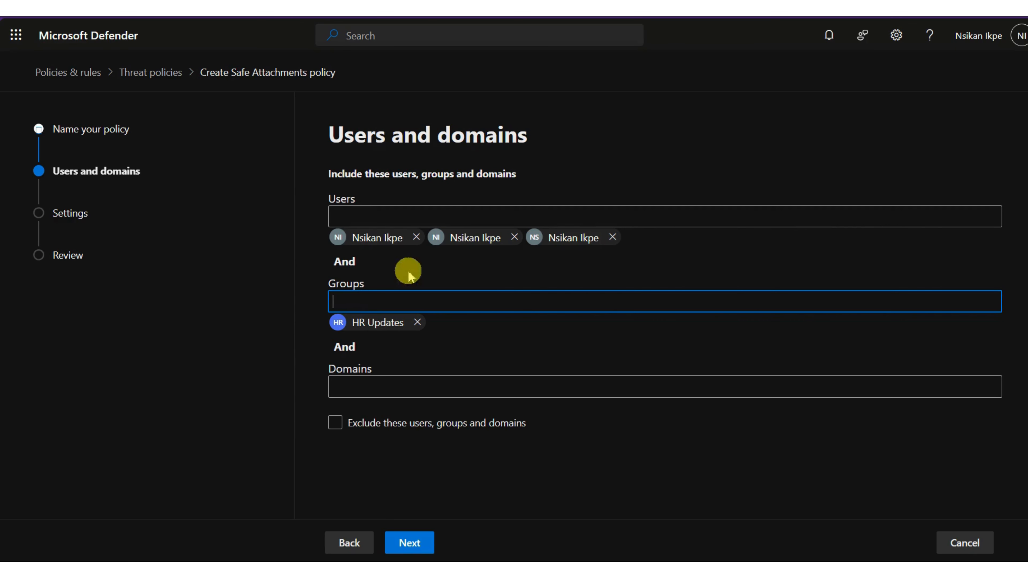
pyautogui.click(512, 212)
# Add two more suggested contacts and the Demo Domain account to the included Users.
pyautogui.write('a')
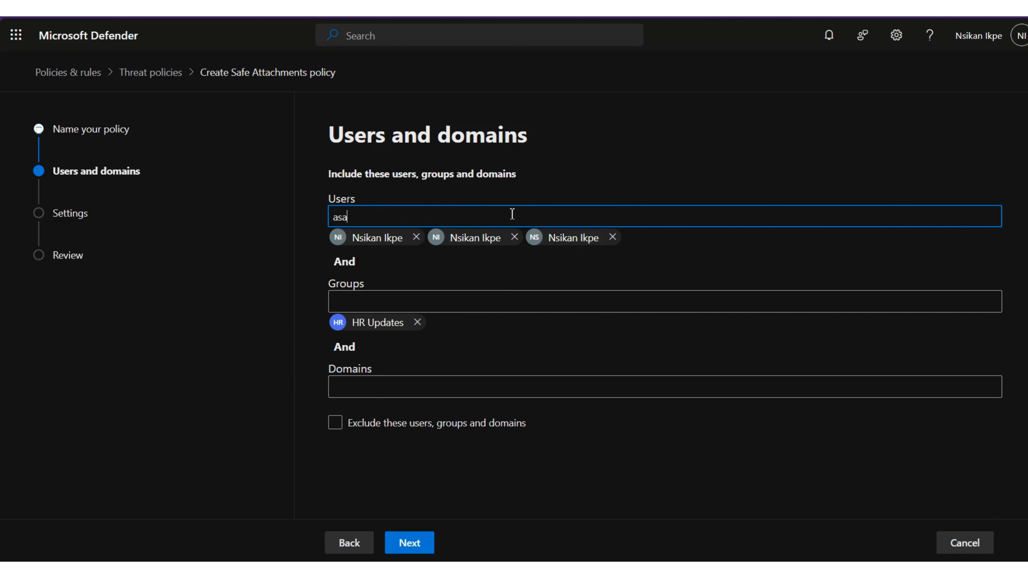
pyautogui.write('sa')
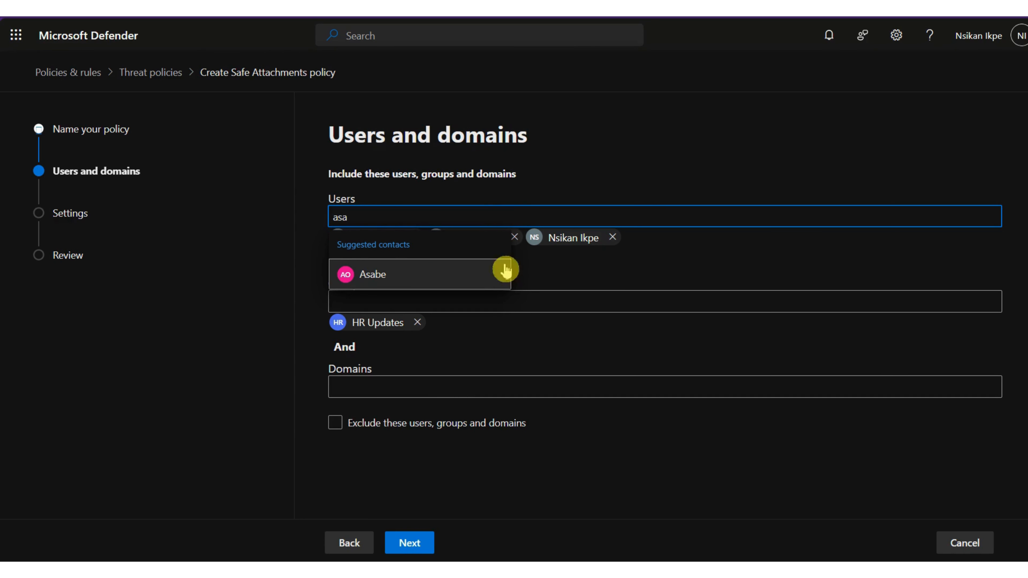
pyautogui.click(450, 276)
pyautogui.write('esther')
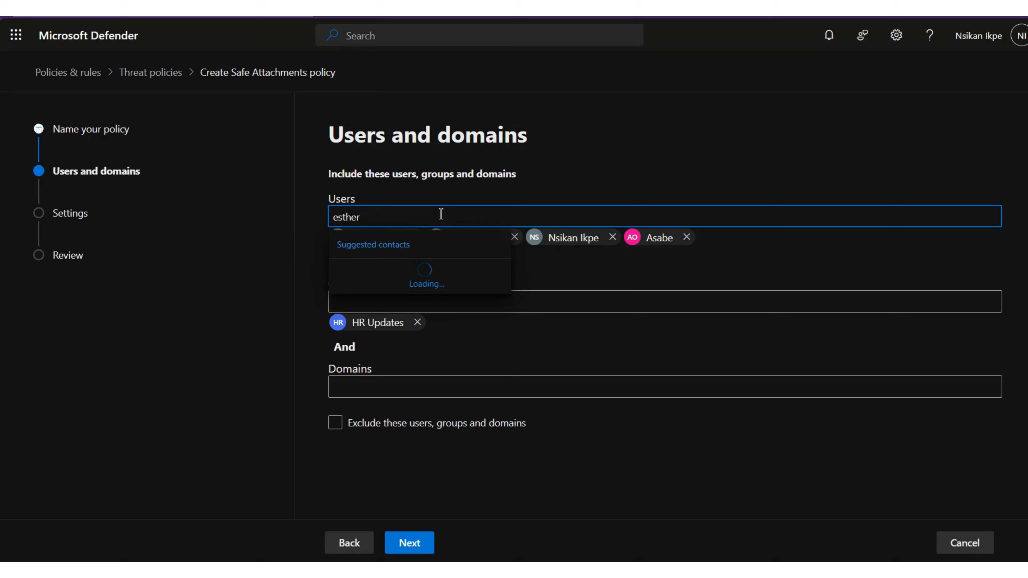
pyautogui.click(365, 264)
pyautogui.click(366, 277)
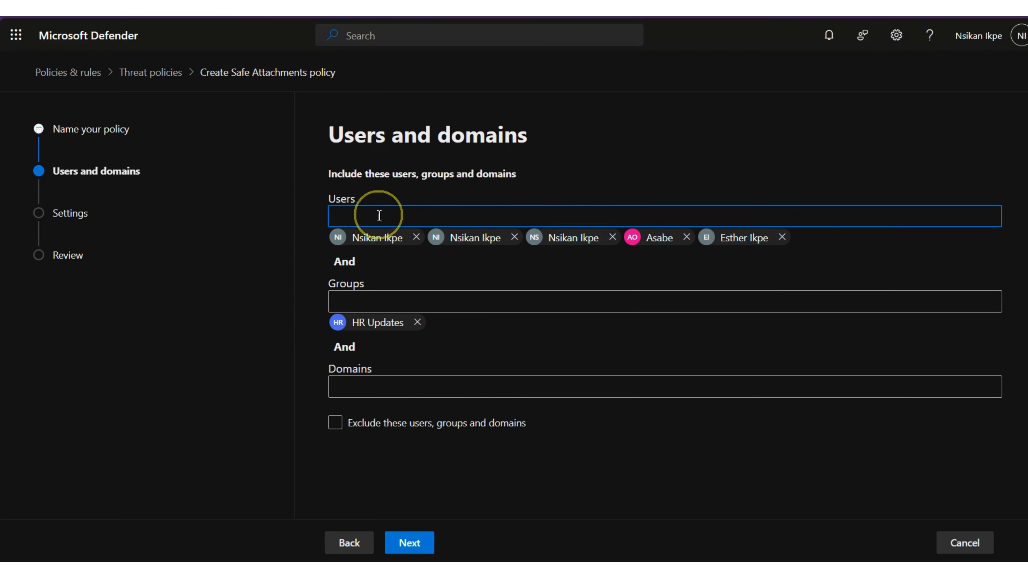
pyautogui.write('demo')
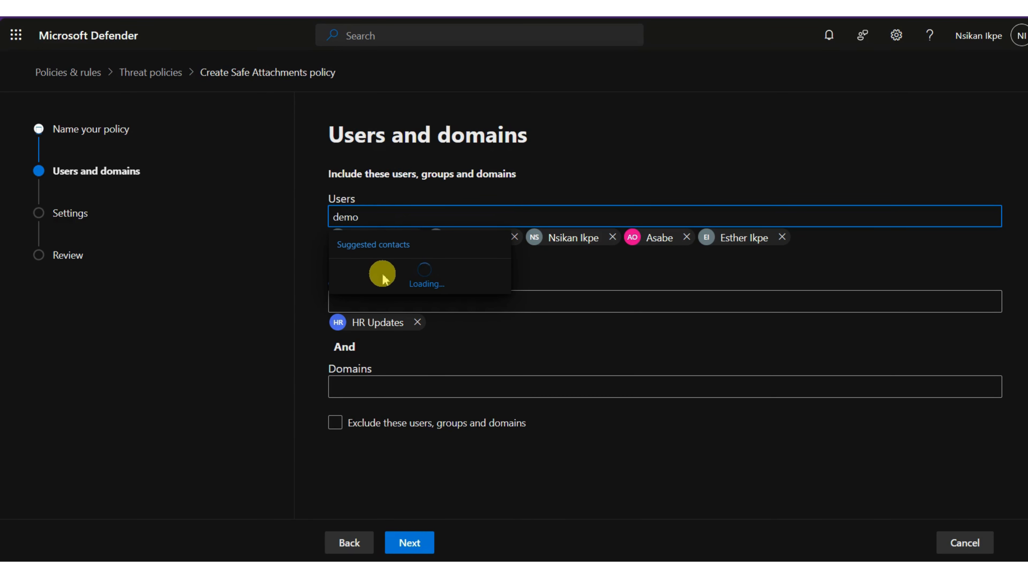
pyautogui.click(367, 271)
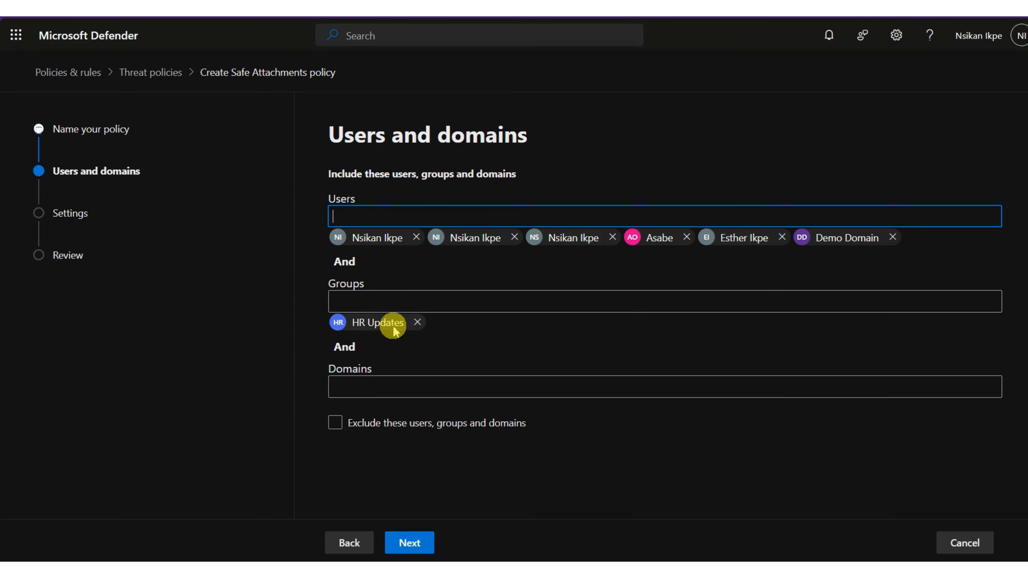
pyautogui.click(375, 397)
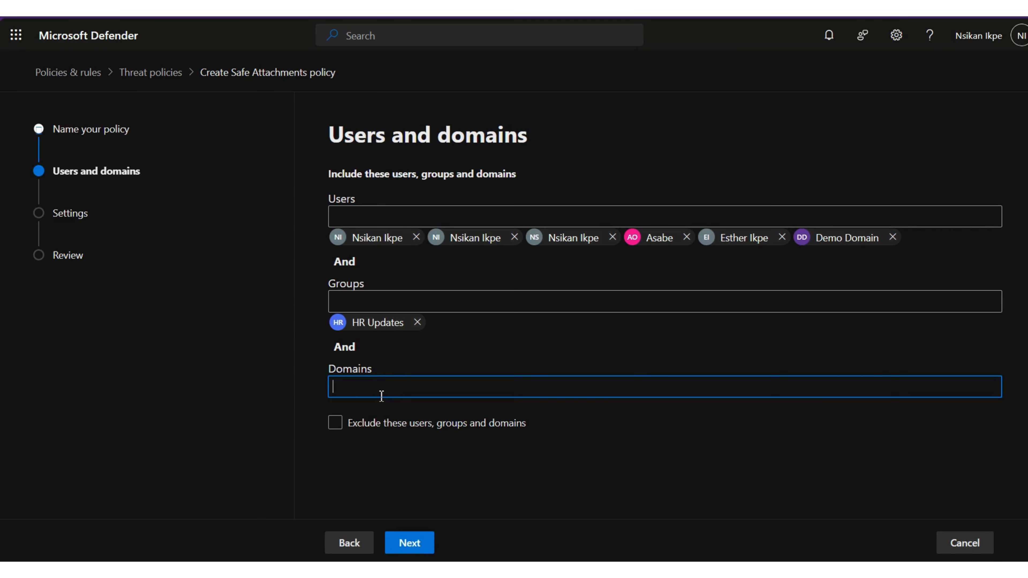
# Include domains gracetonality.com, gracetonality.net.ng and domaindemo.online, with exclusions turned off.
pyautogui.write('gracetonality.com')
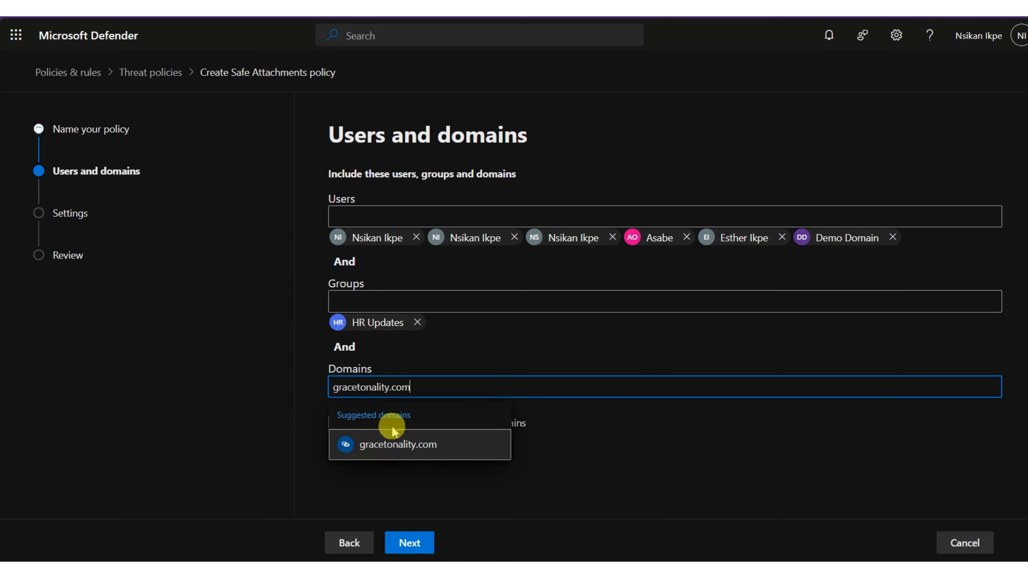
pyautogui.click(390, 446)
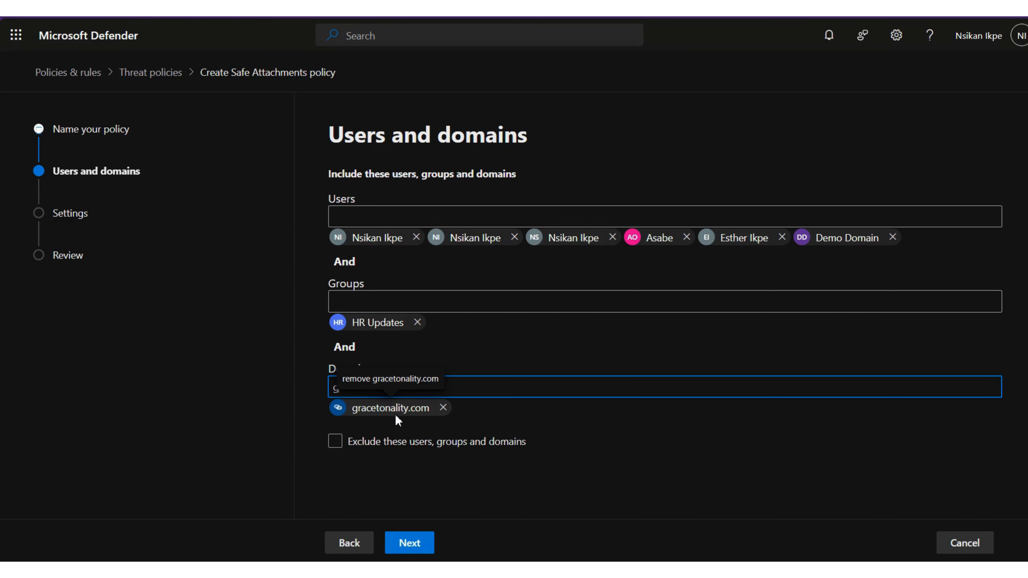
pyautogui.write('gracetonal')
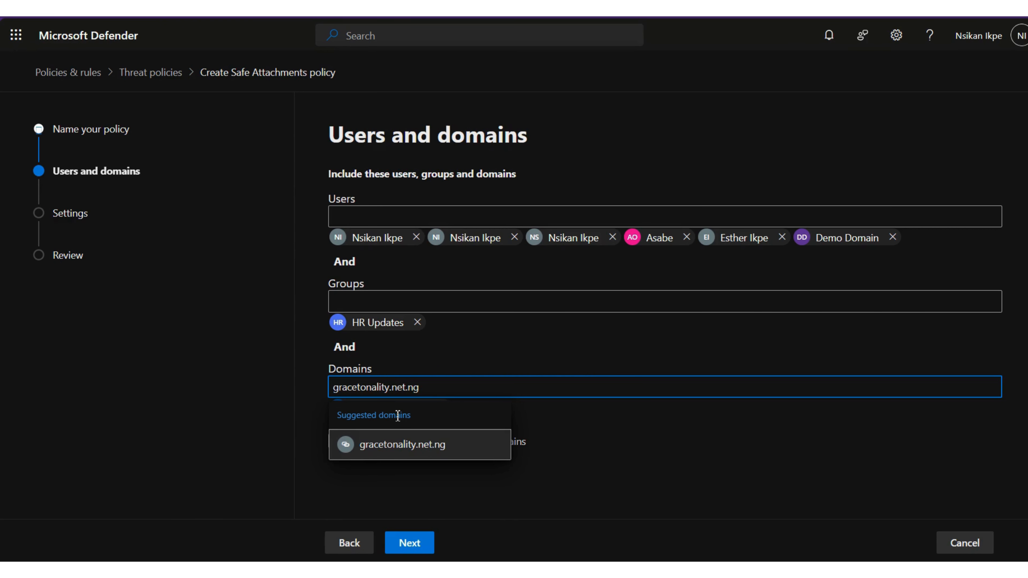
pyautogui.write('ity.net.ng')
pyautogui.click(409, 450)
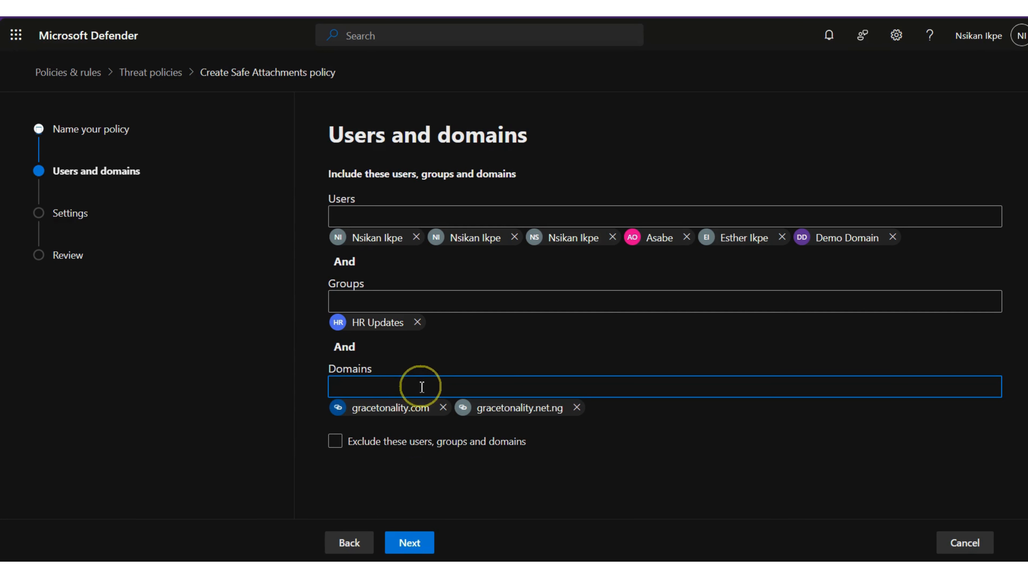
pyautogui.write('demo')
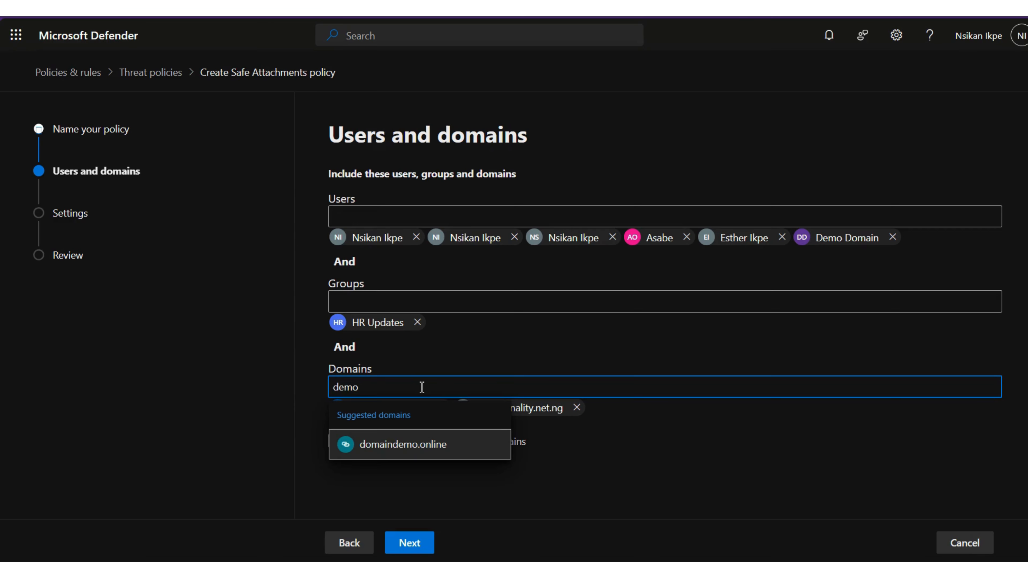
pyautogui.click(413, 445)
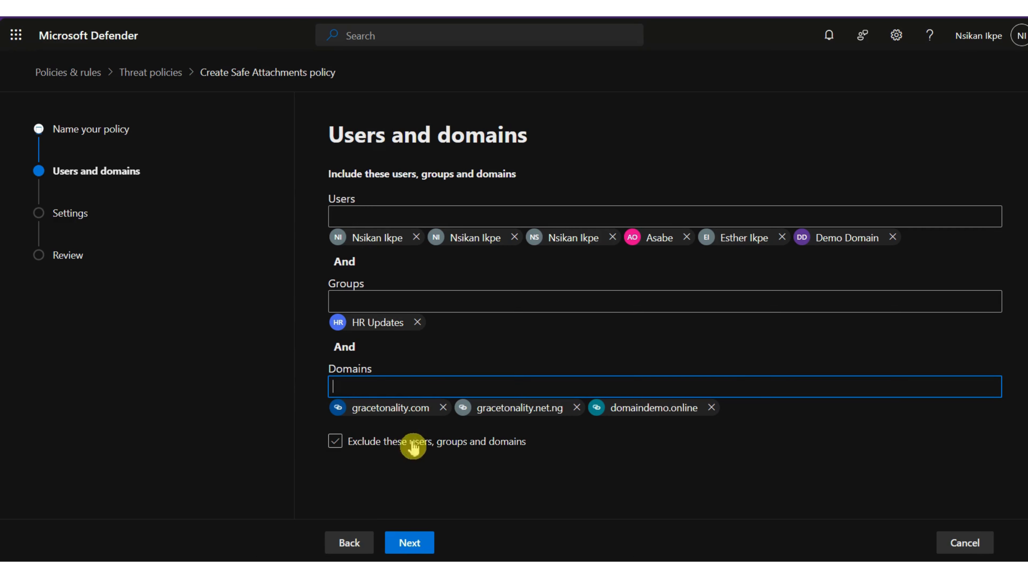
pyautogui.click(336, 443)
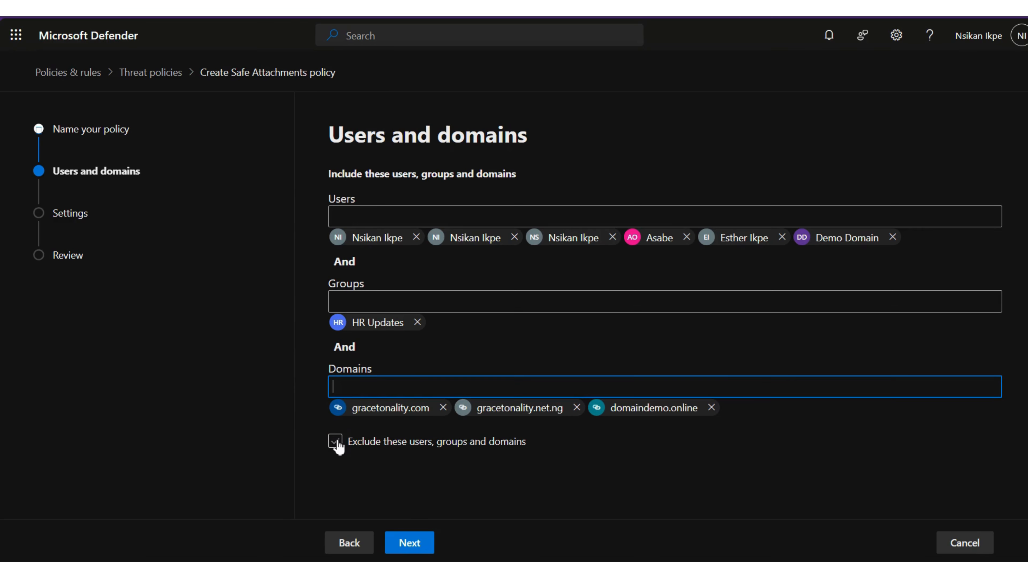
pyautogui.click(409, 542)
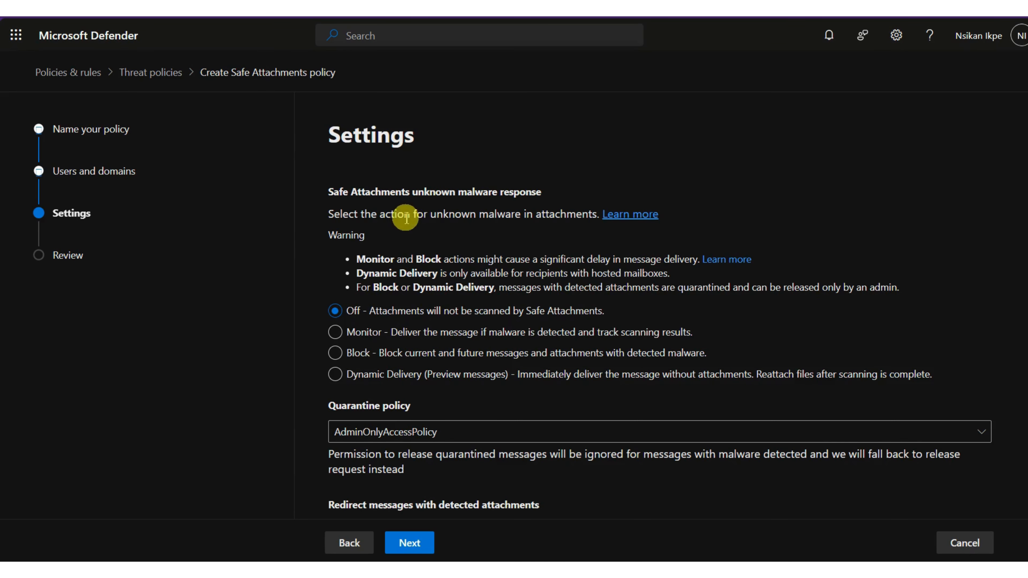
# Choose Block as the Safe Attachments unknown malware response.
pyautogui.scroll(-3, 404, 215)
pyautogui.scroll(3, 405, 230)
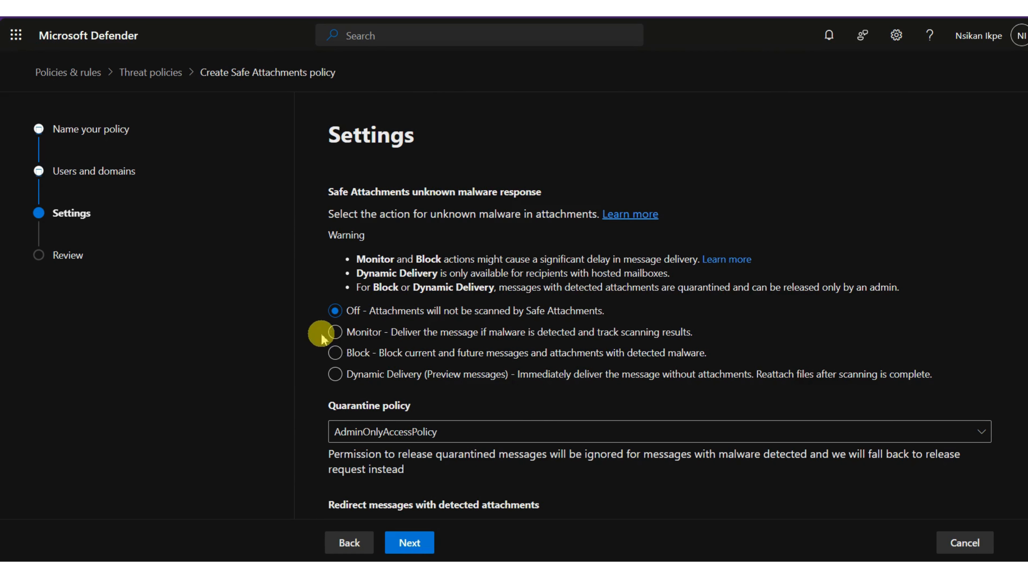
pyautogui.click(342, 359)
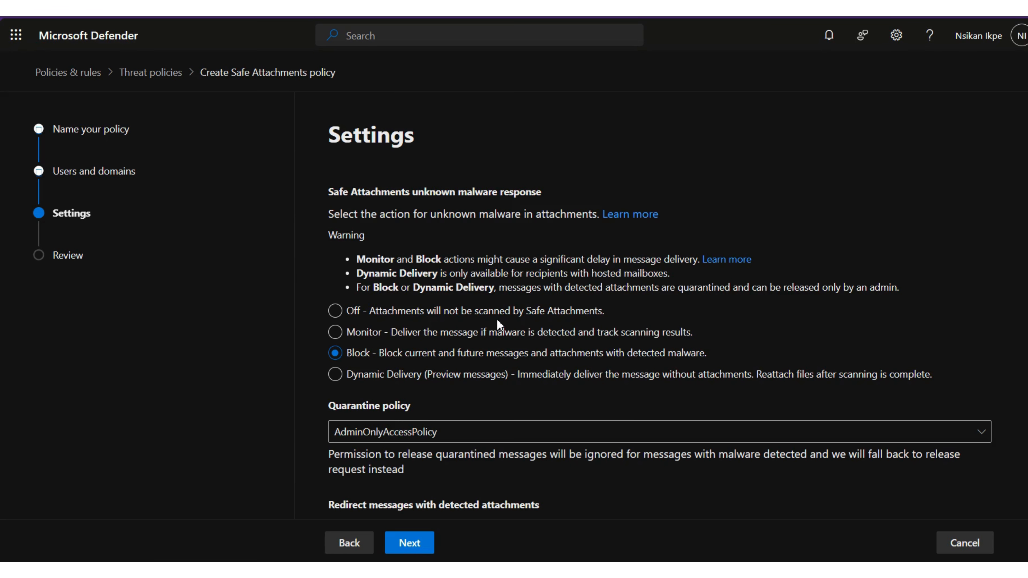
pyautogui.scroll(-2, 502, 319)
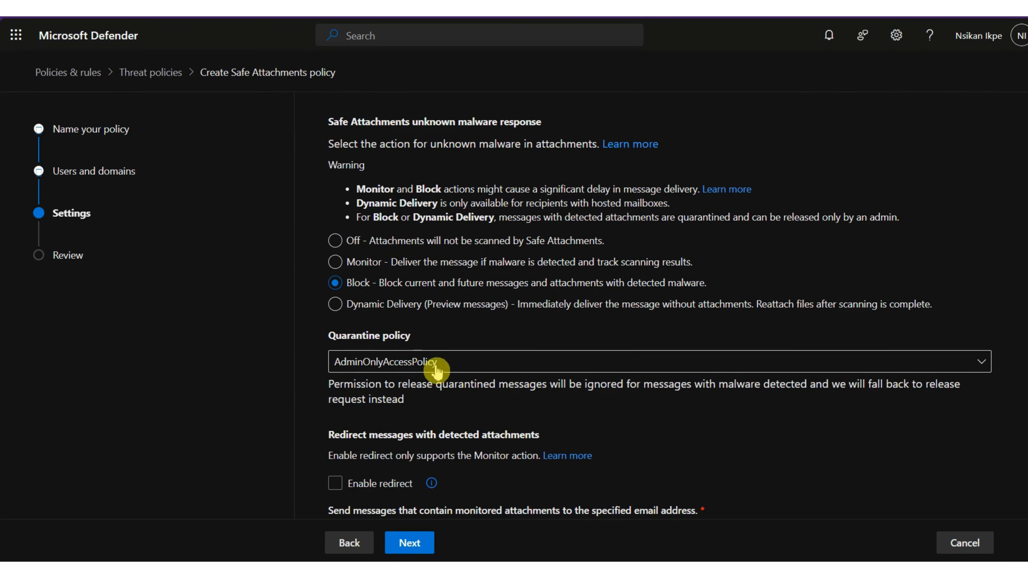
pyautogui.click(982, 366)
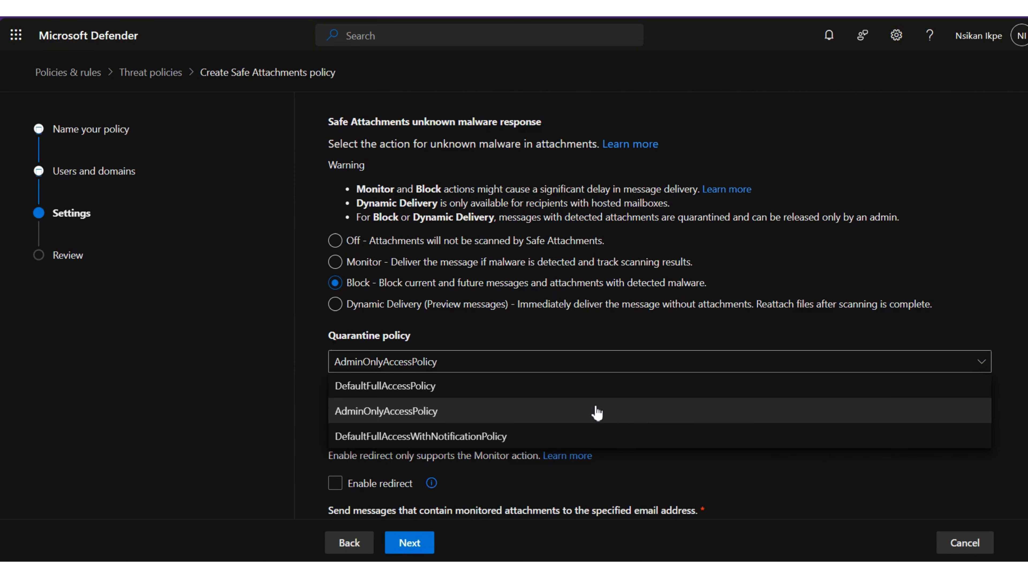
pyautogui.click(378, 366)
pyautogui.scroll(-1, 376, 354)
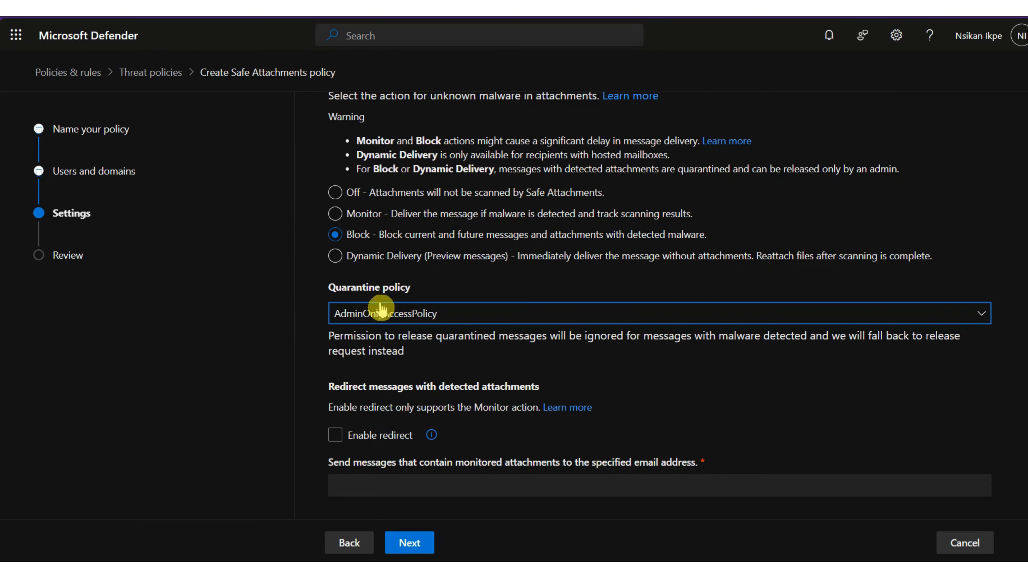
pyautogui.scroll(4, 347, 292)
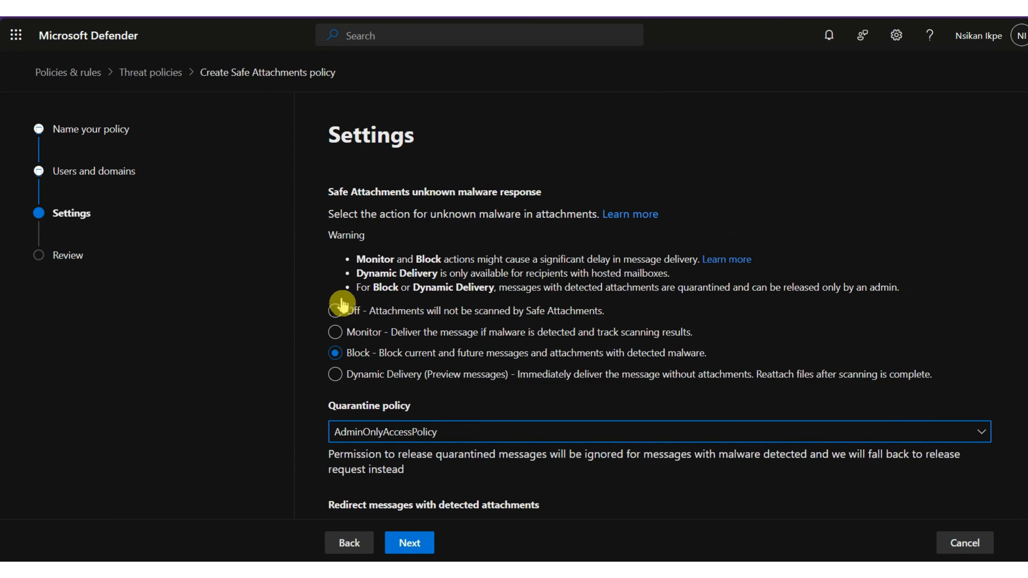
pyautogui.scroll(-4, 344, 306)
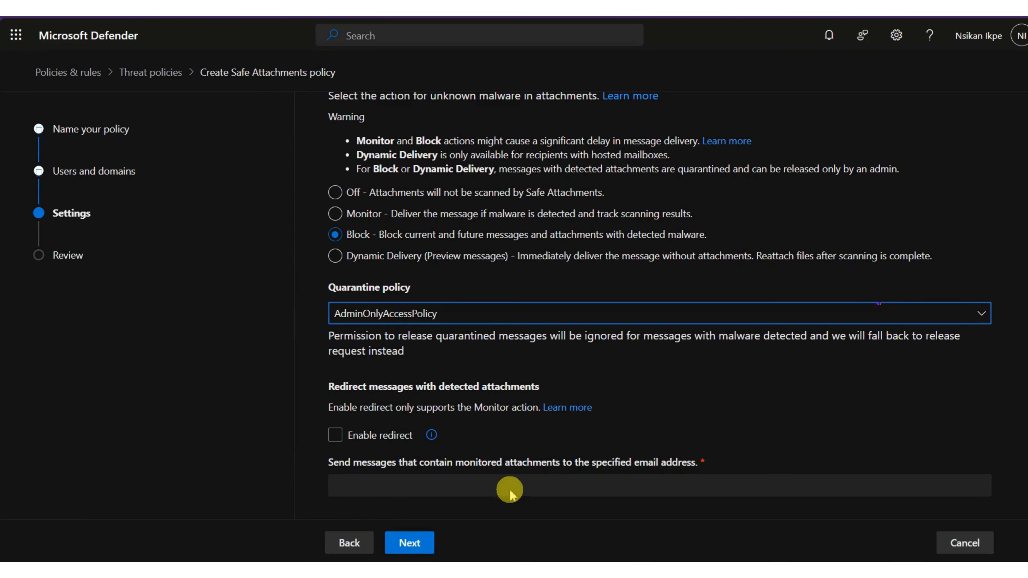
# Enable redirect to a saved email address and advance to the Review step.
pyautogui.click(396, 486)
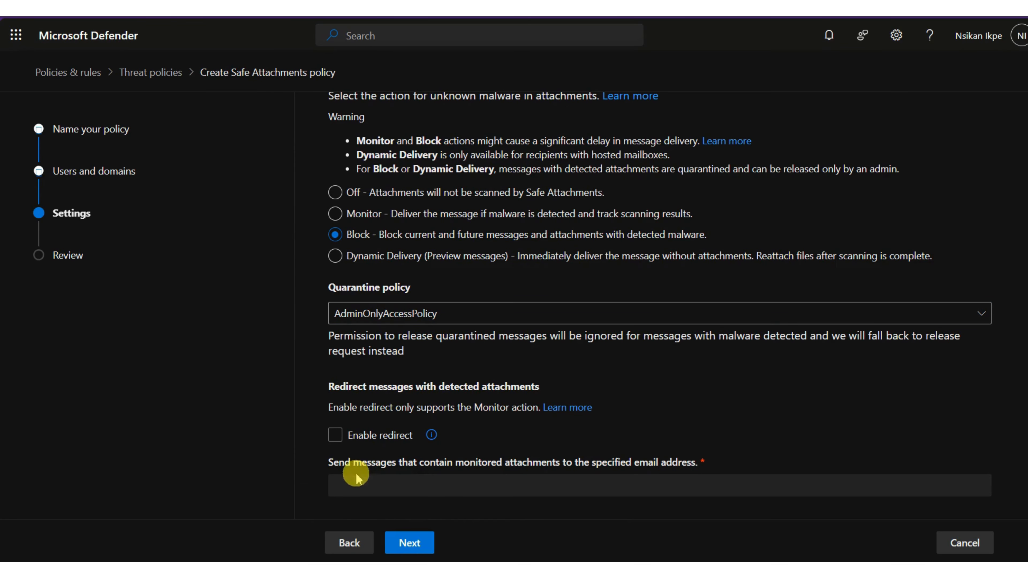
pyautogui.click(335, 435)
pyautogui.click(370, 486)
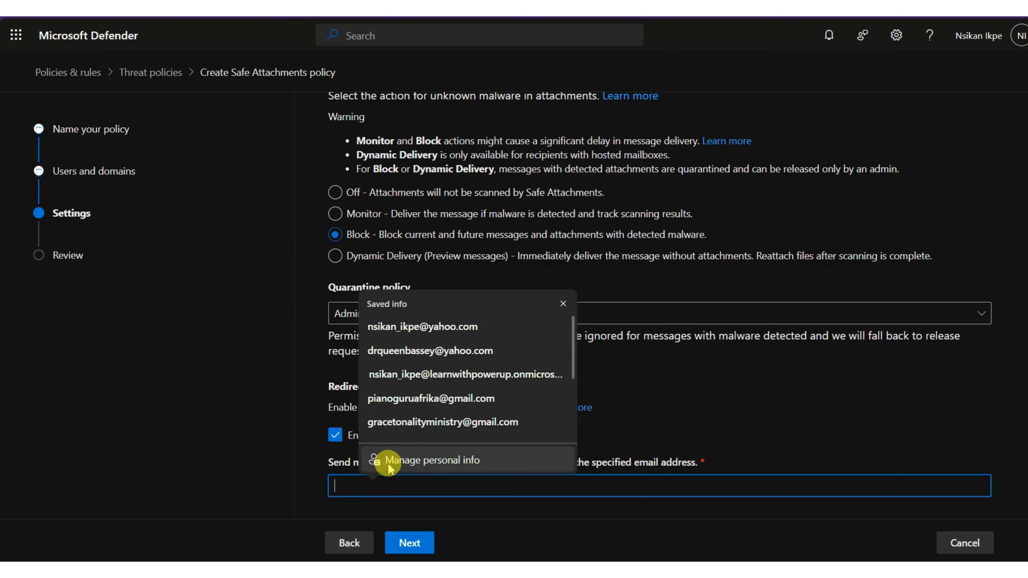
pyautogui.scroll(-1, 390, 429)
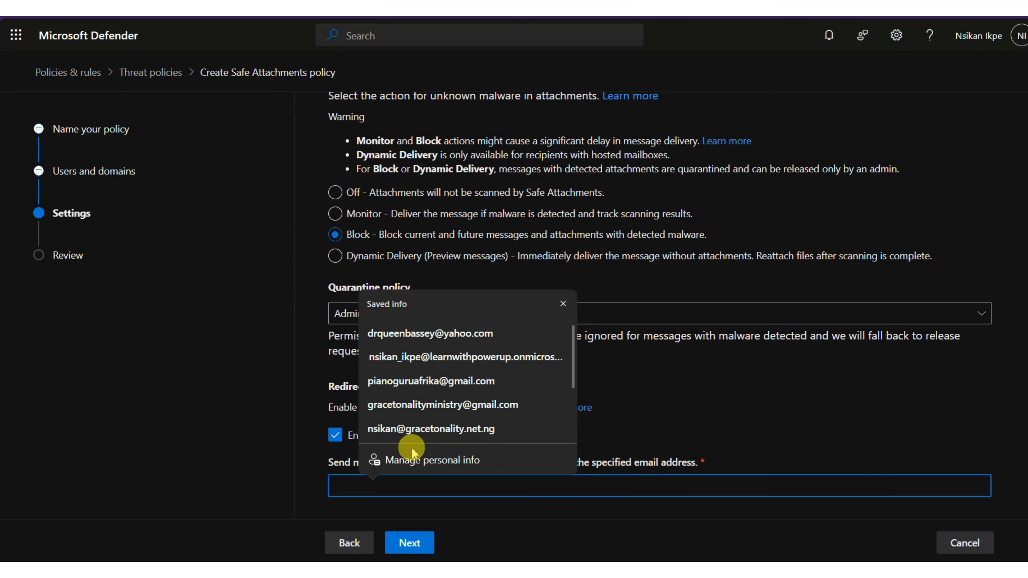
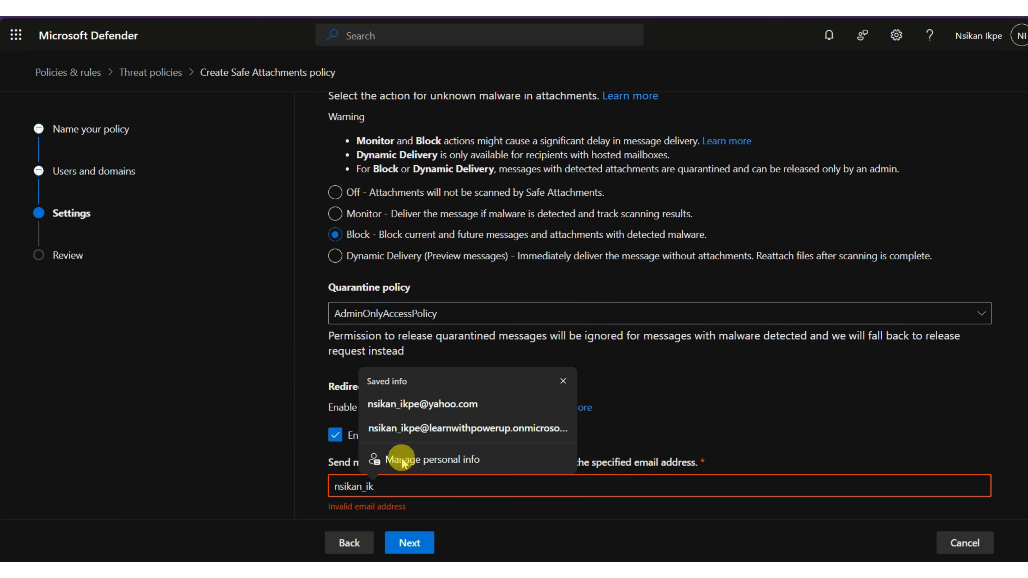
pyautogui.click(454, 404)
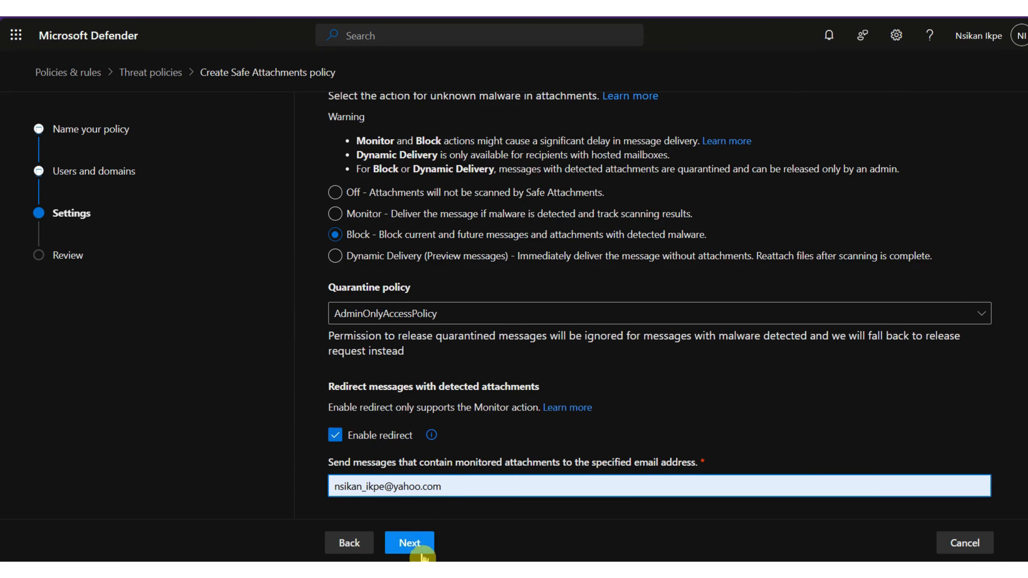
pyautogui.scroll(2, 401, 480)
pyautogui.scroll(3, 400, 480)
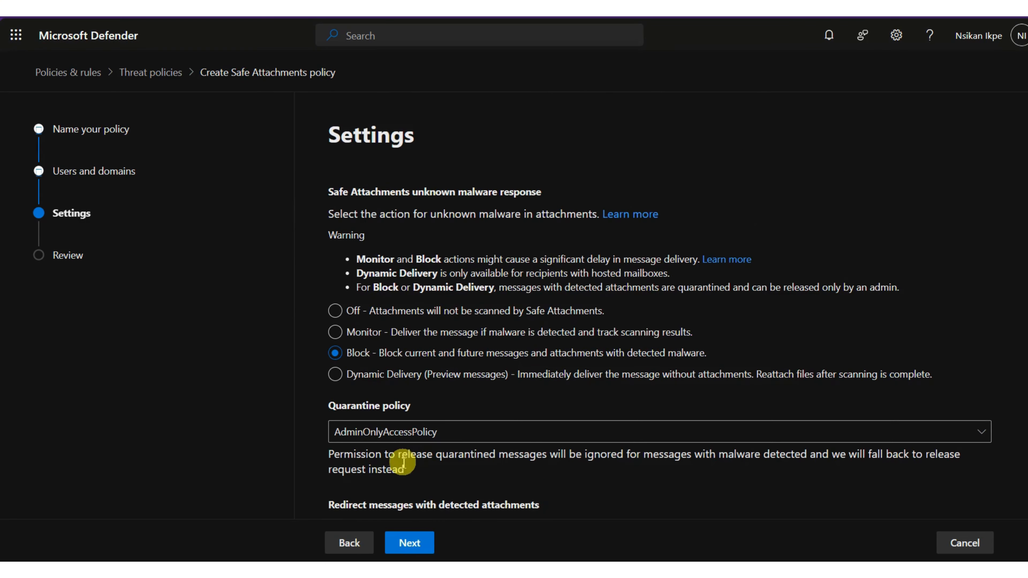
pyautogui.scroll(-6, 401, 466)
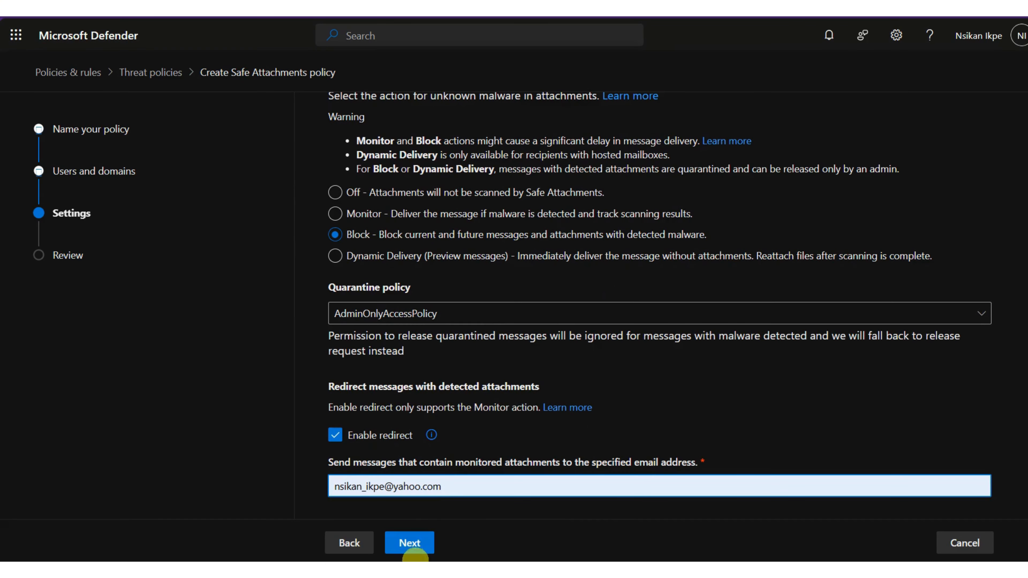
pyautogui.click(412, 545)
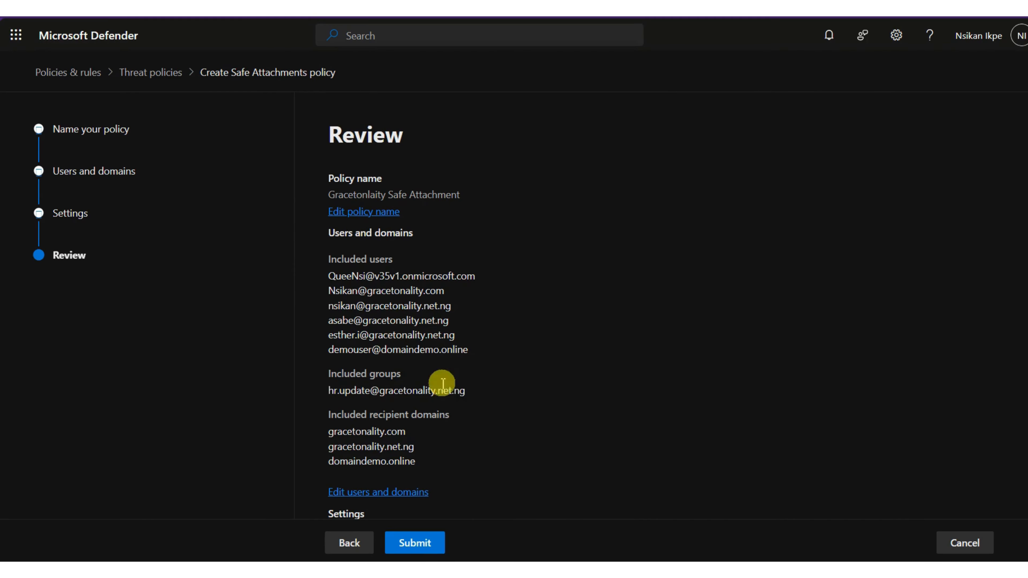
# Return from the review to the Settings step using Edit settings.
pyautogui.scroll(-4, 413, 344)
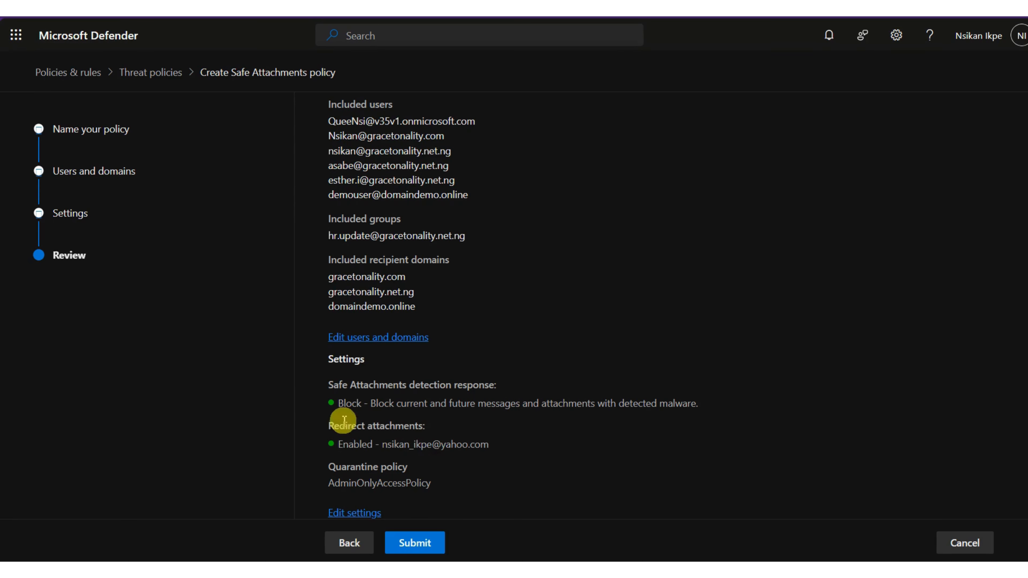
pyautogui.click(356, 513)
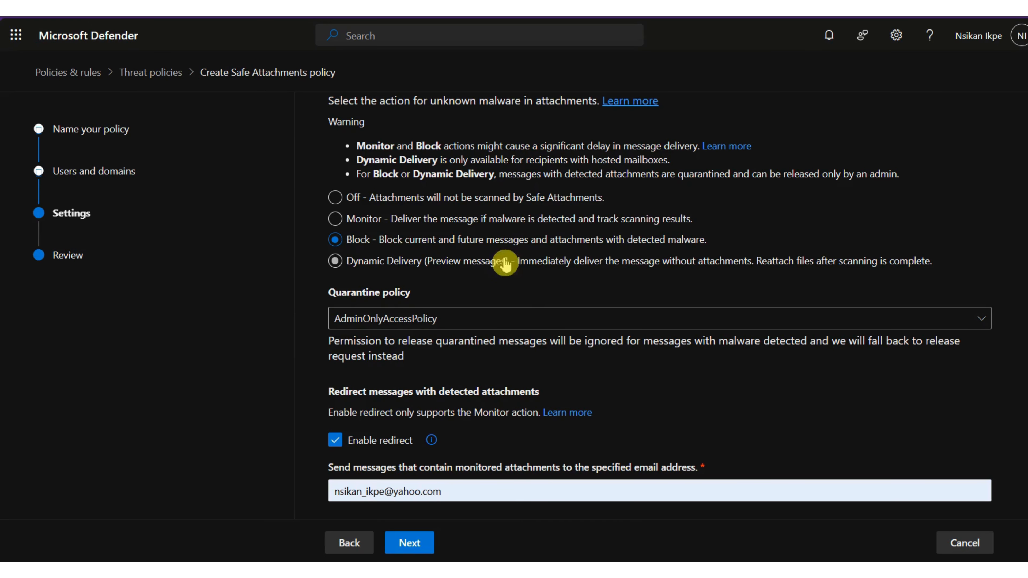
# Switch the unknown malware response to Monitor and submit the policy.
pyautogui.click(324, 219)
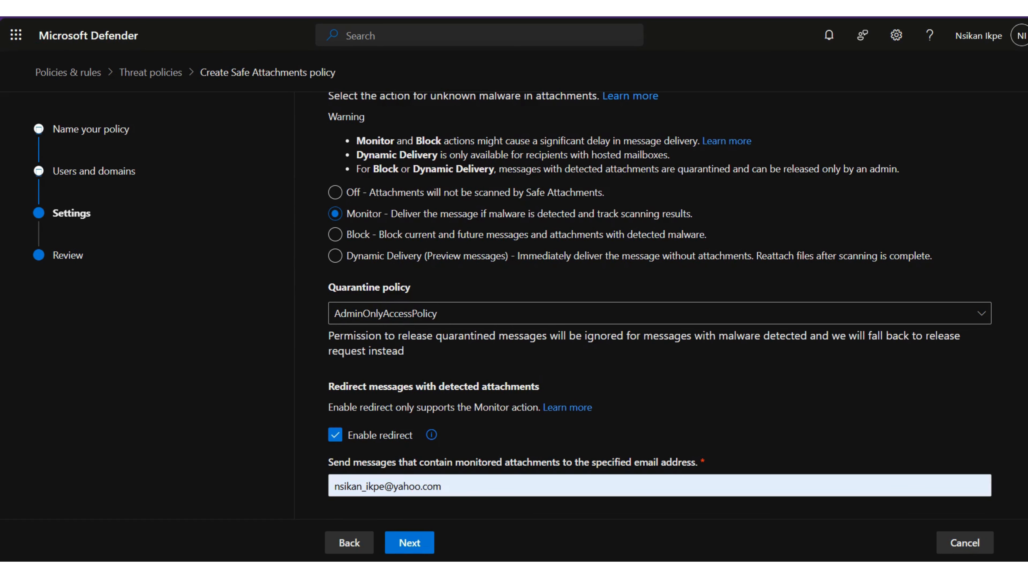
pyautogui.click(400, 542)
pyautogui.click(400, 541)
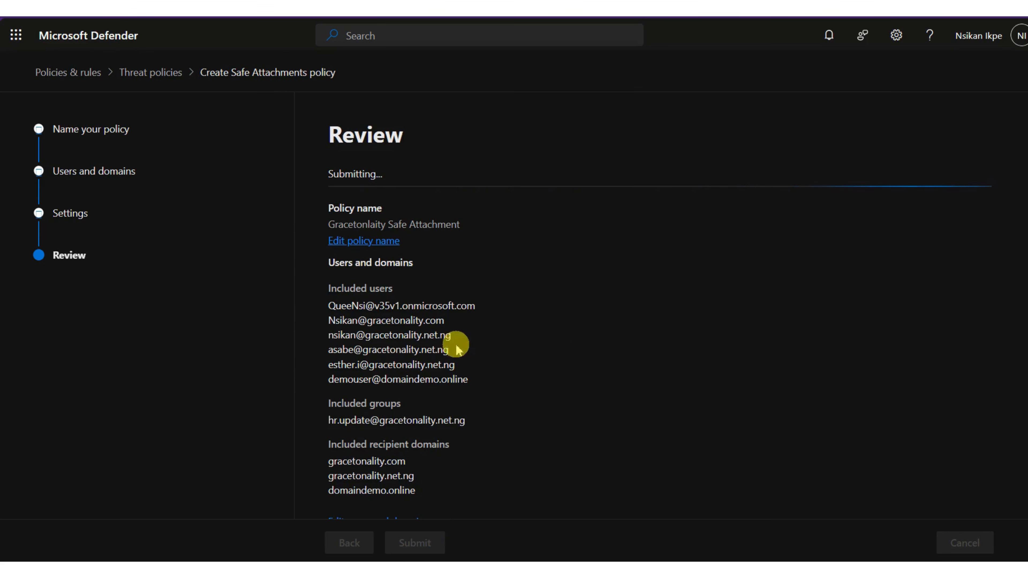
# Confirm the new Gracetonlaity Safe Attachment policy and return to the Safe attachments list, where it shows On.
pyautogui.scroll(-5, 413, 303)
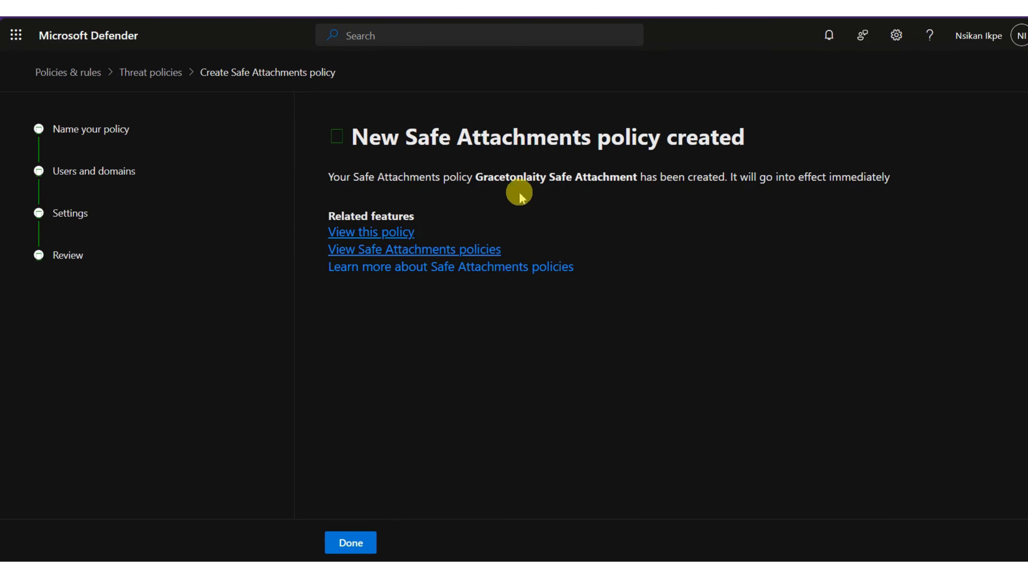
pyautogui.click(342, 554)
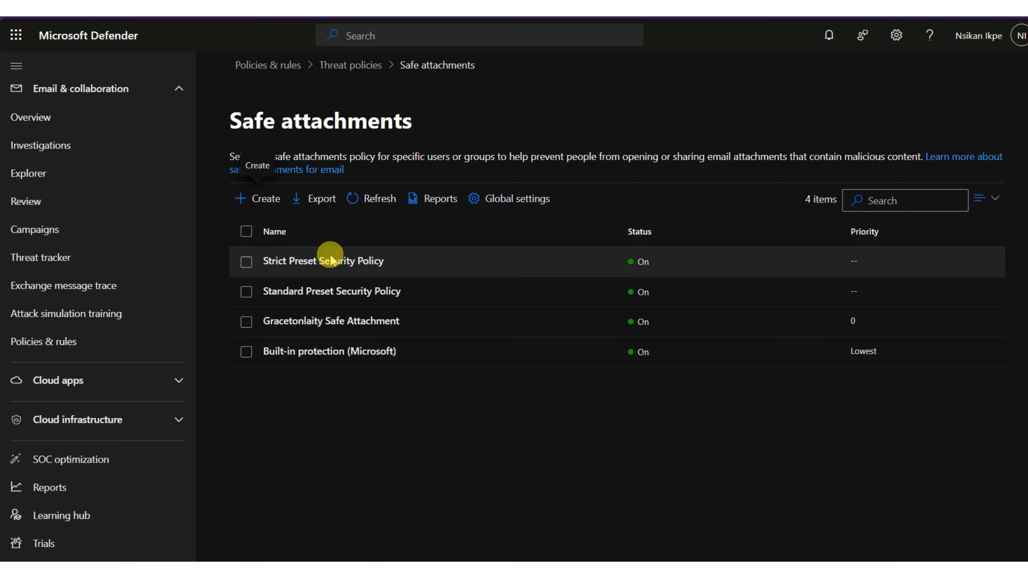
pyautogui.click(384, 200)
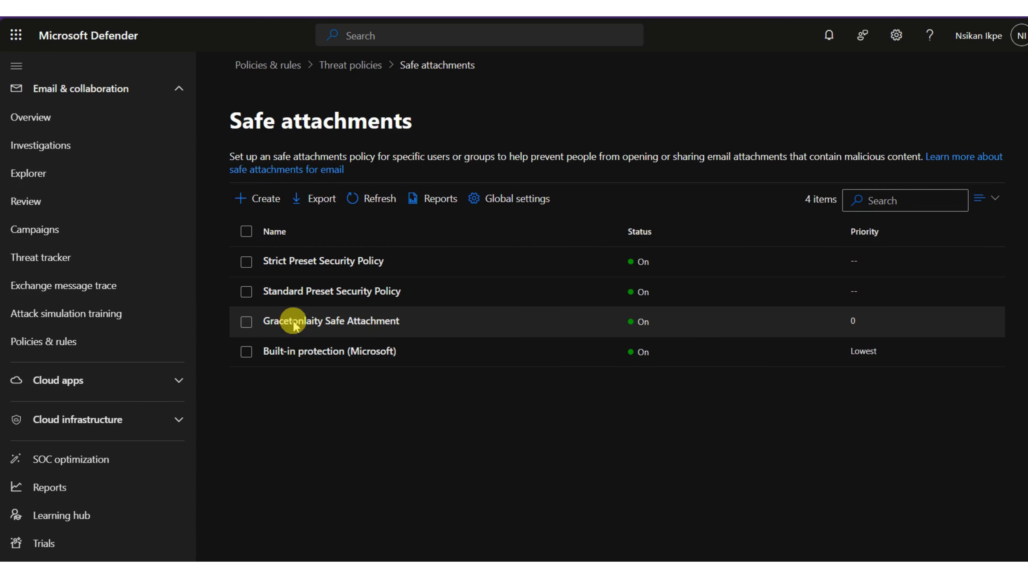
pyautogui.click(246, 323)
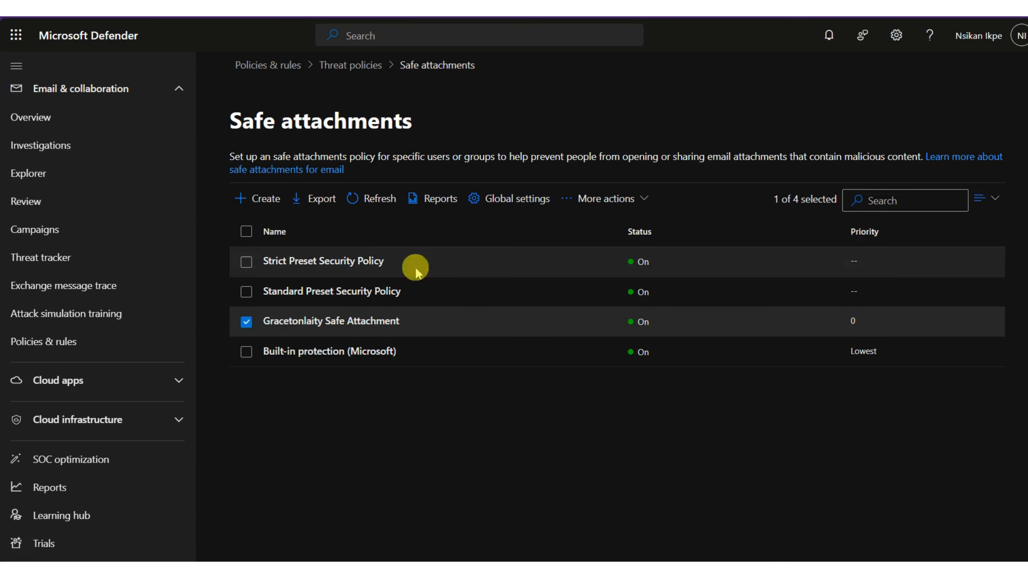
pyautogui.click(340, 329)
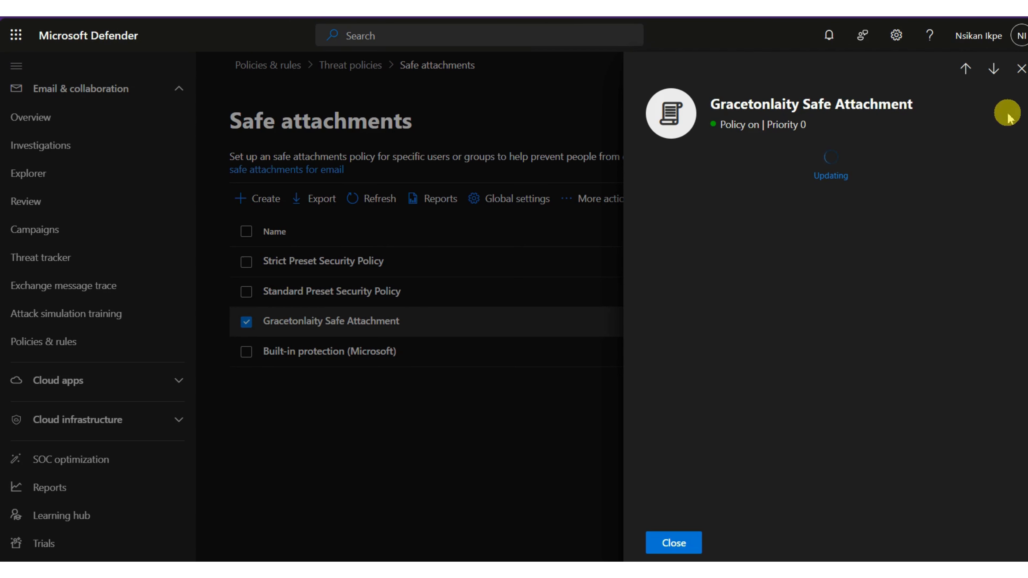
pyautogui.click(673, 543)
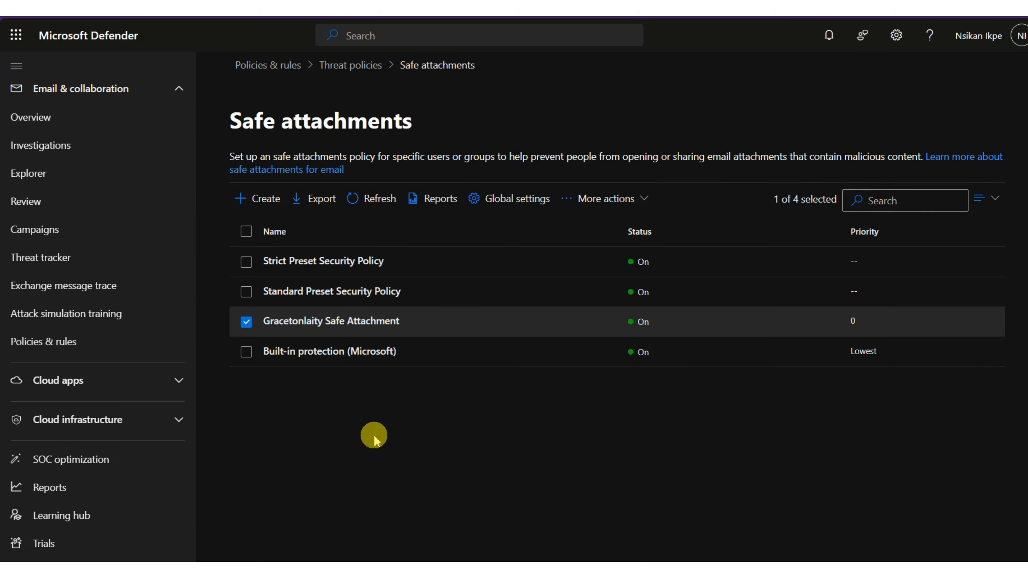